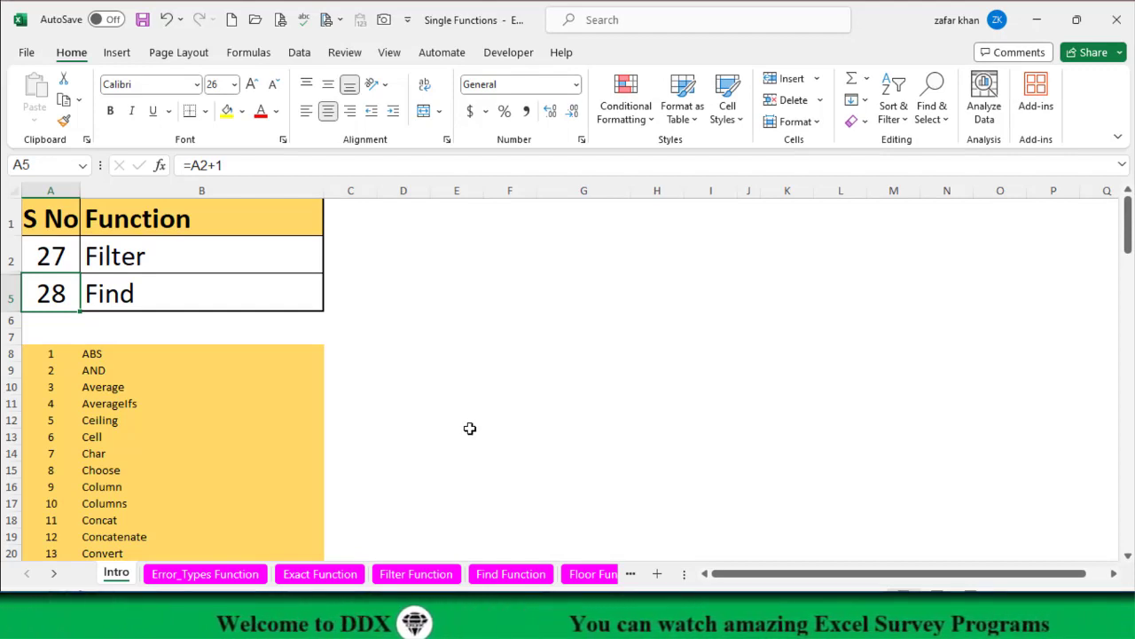
- Switch to the Filter Function sheet
scroll(458, 439, "down", 1)
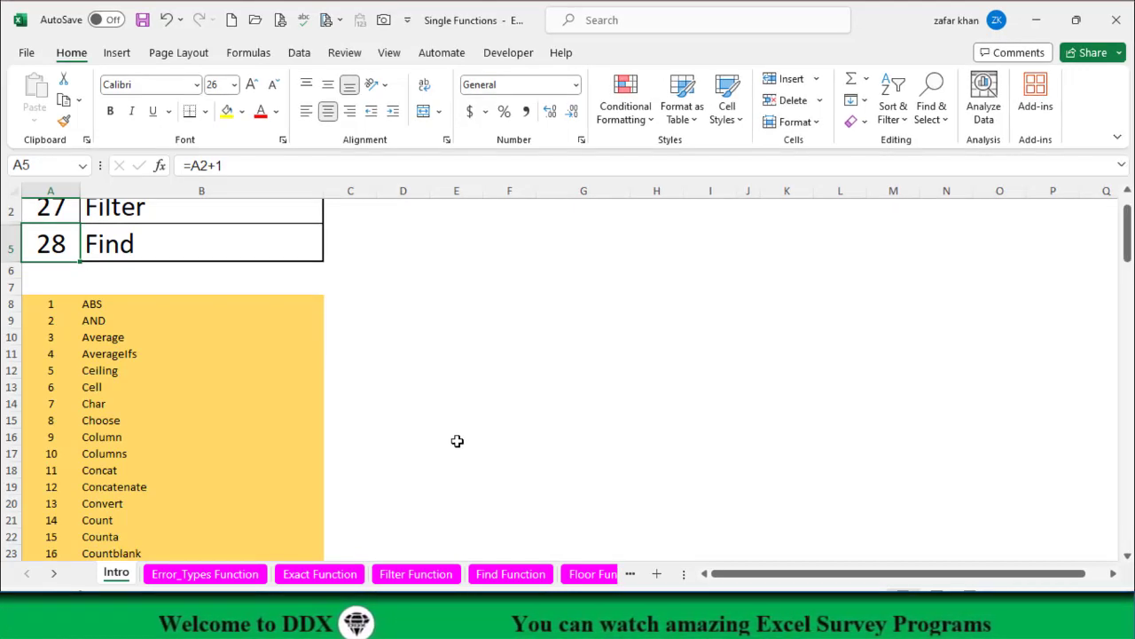
scroll(458, 443, "down", 1)
scroll(456, 445, "down", 1)
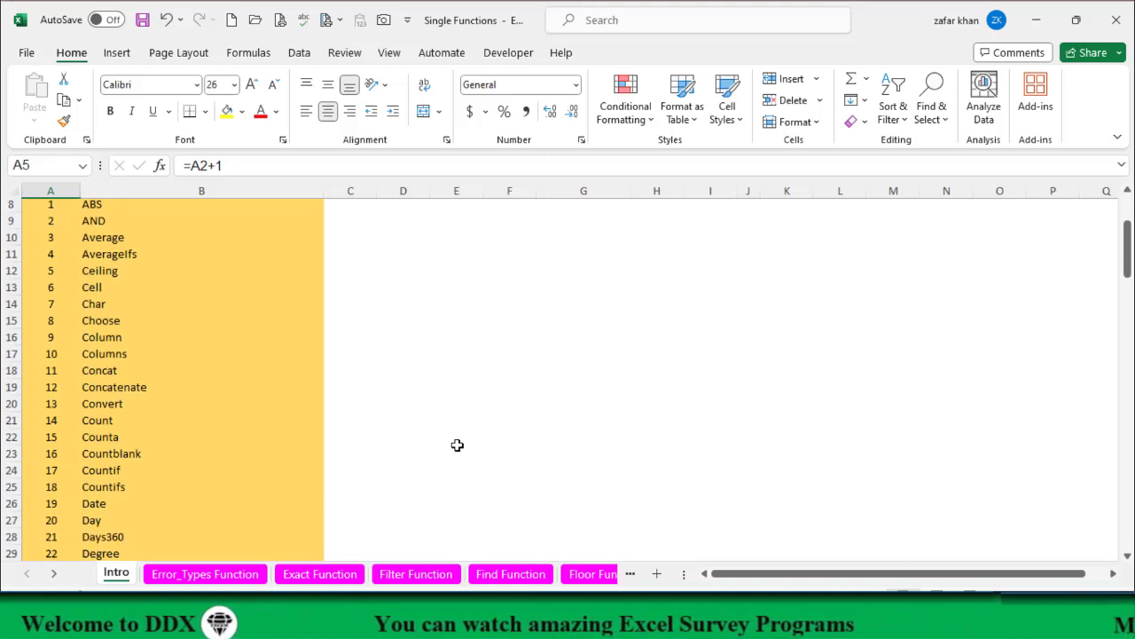
scroll(457, 445, "down", 1)
scroll(455, 447, "down", 2)
scroll(455, 447, "down", 2)
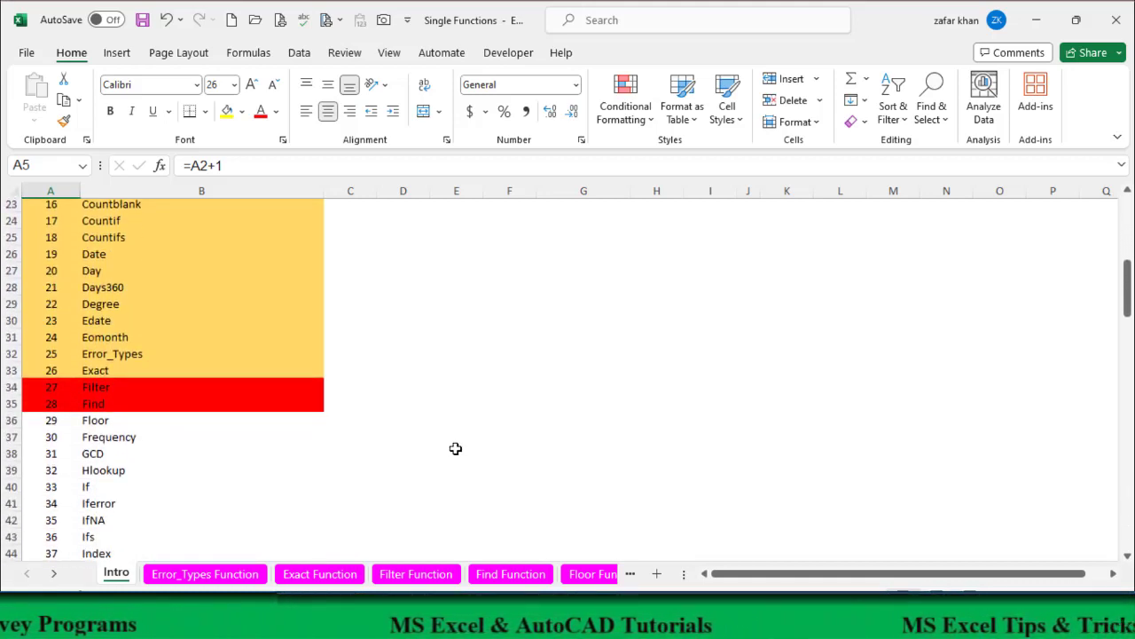
scroll(455, 448, "up", 6)
scroll(456, 448, "up", 1)
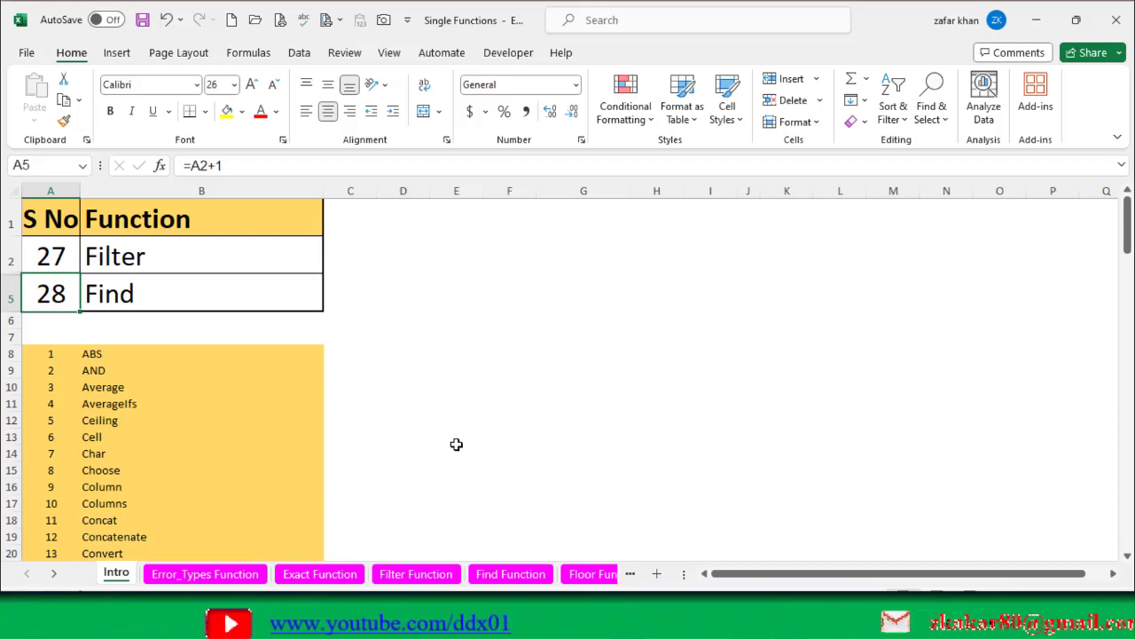
left_click(413, 575)
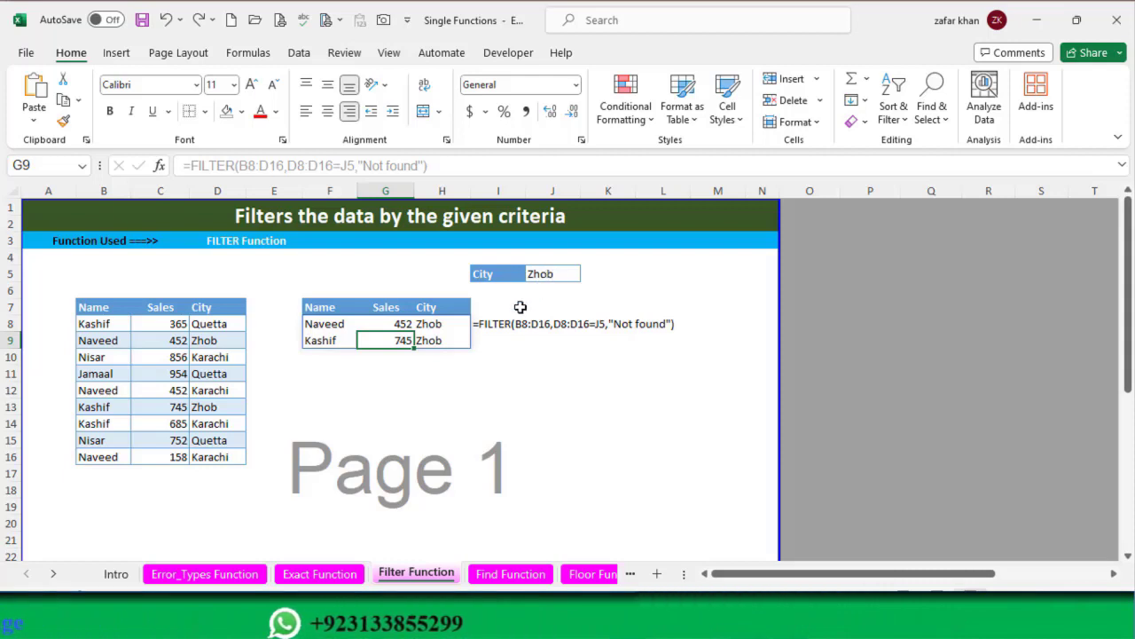
- Compare the source range B8:D16 and its City column D8:D16 with the FILTER formula in F8
mouse_move(99, 323)
left_mouse_down()
mouse_move(211, 426)
mouse_move(215, 455)
left_mouse_up()
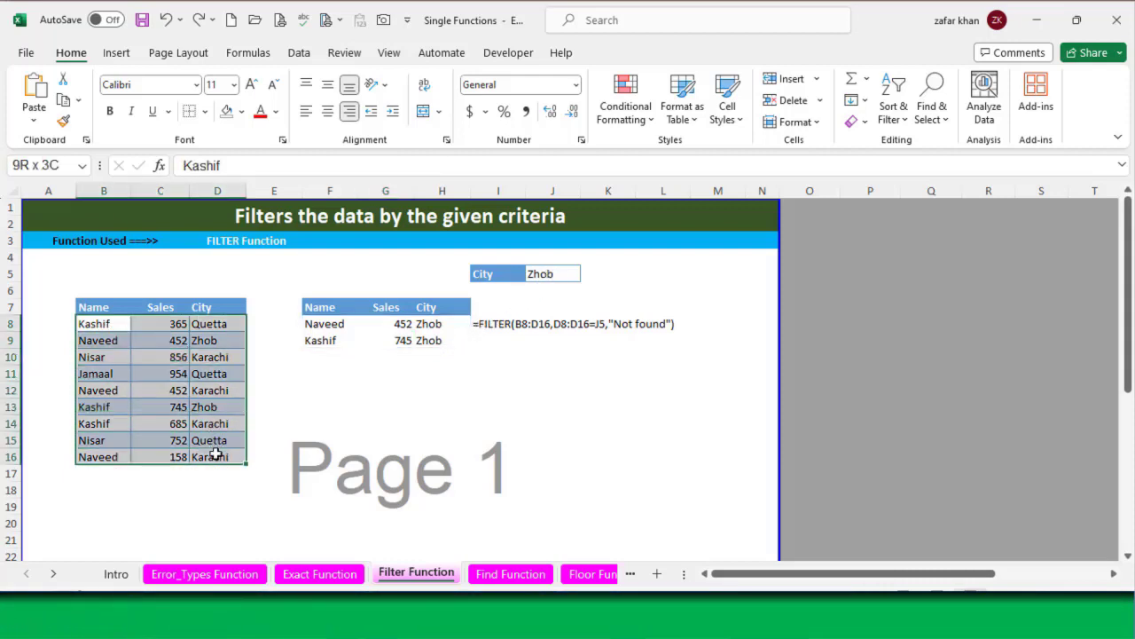
left_click(322, 325)
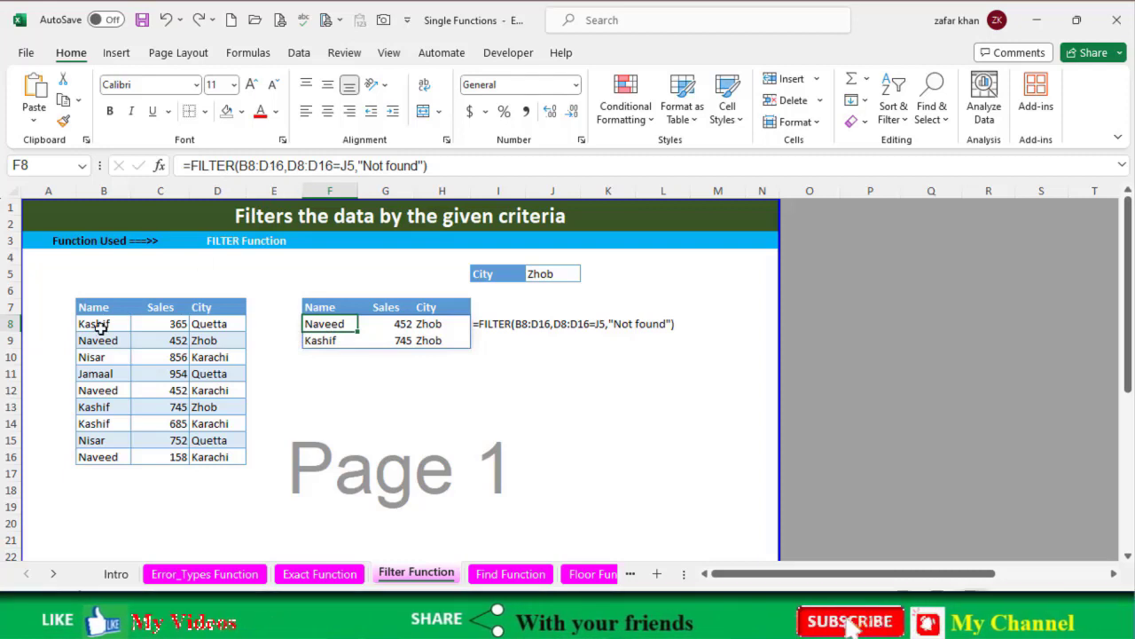
left_click_drag(99, 326, 218, 458)
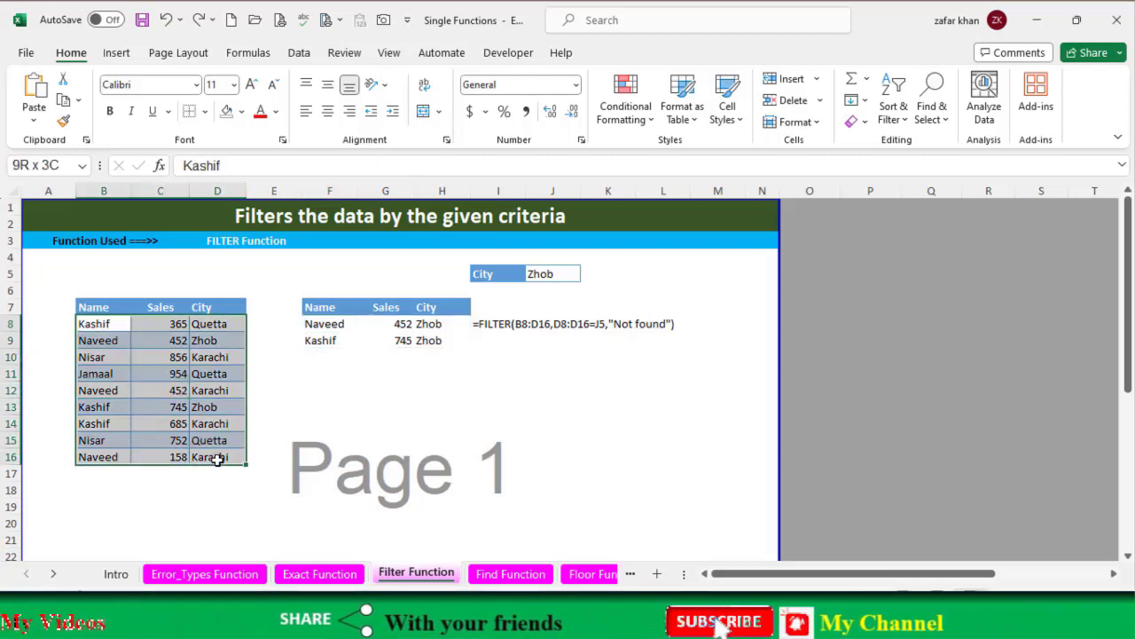
left_click(324, 324)
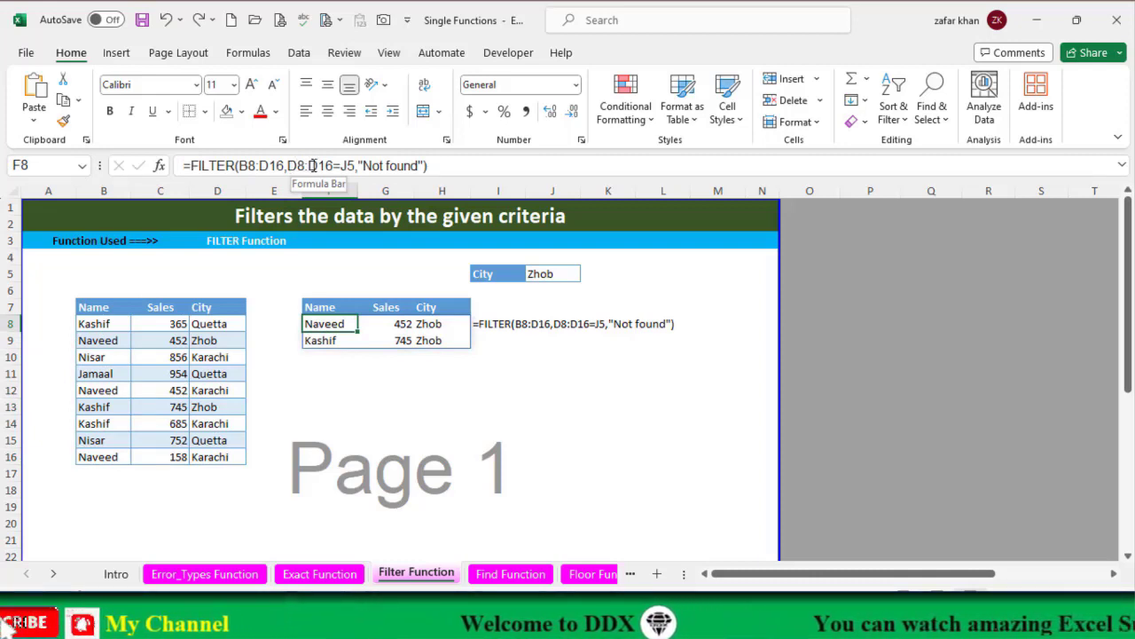
left_click_drag(206, 322, 218, 456)
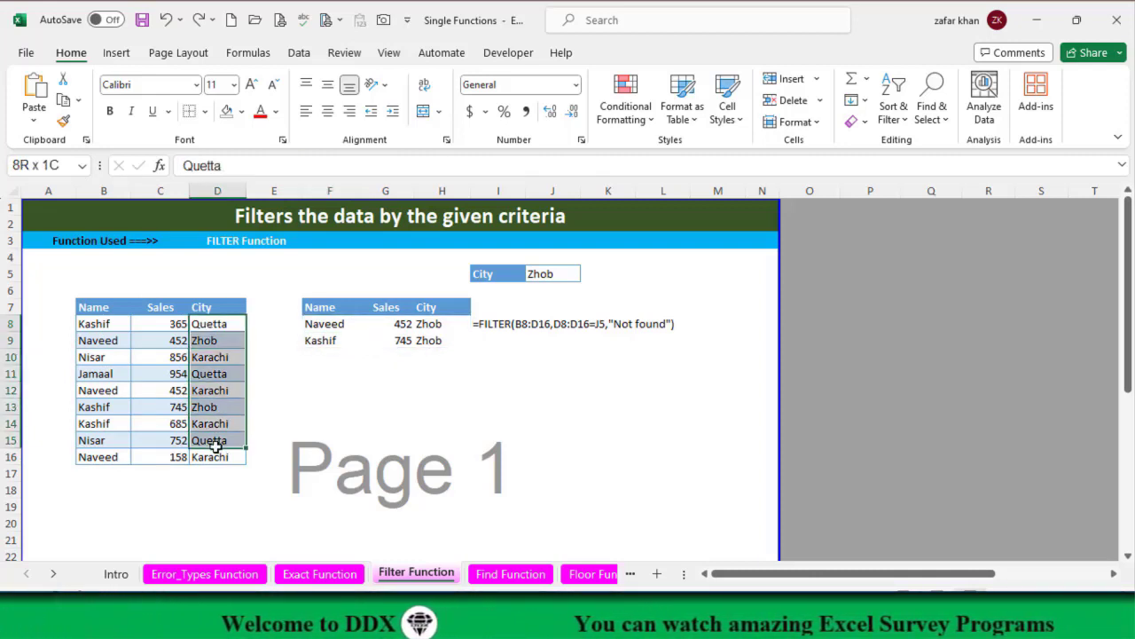
left_click(327, 326)
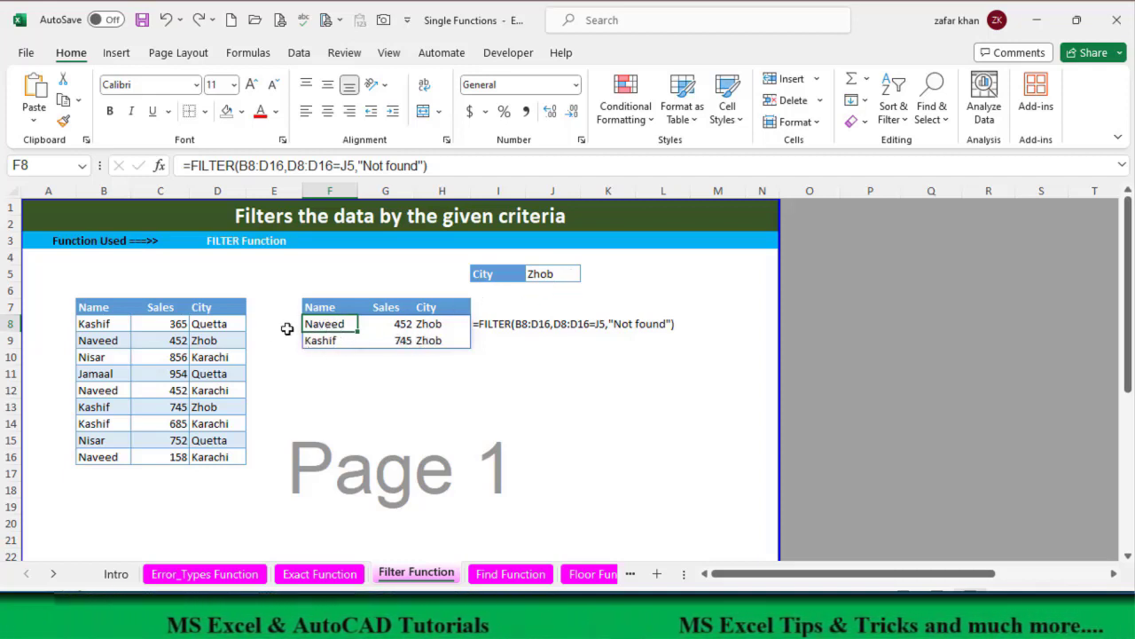
- Highlight the two Zhob rows in the source data and select the city criterion cell J5
left_click_drag(214, 336, 100, 342)
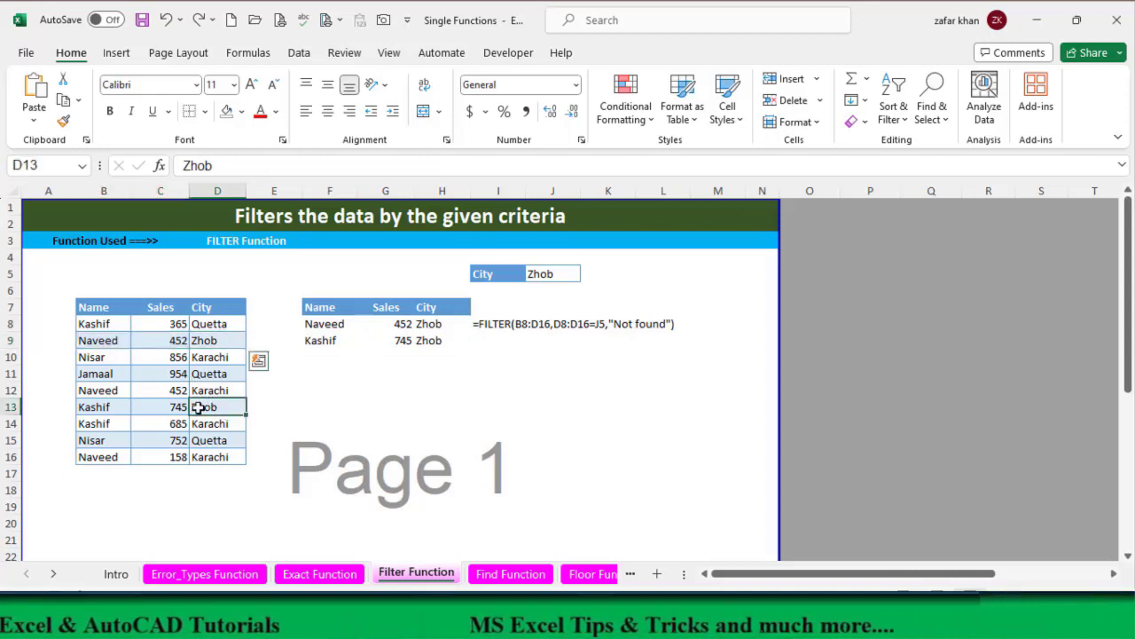
left_click_drag(222, 411, 99, 408)
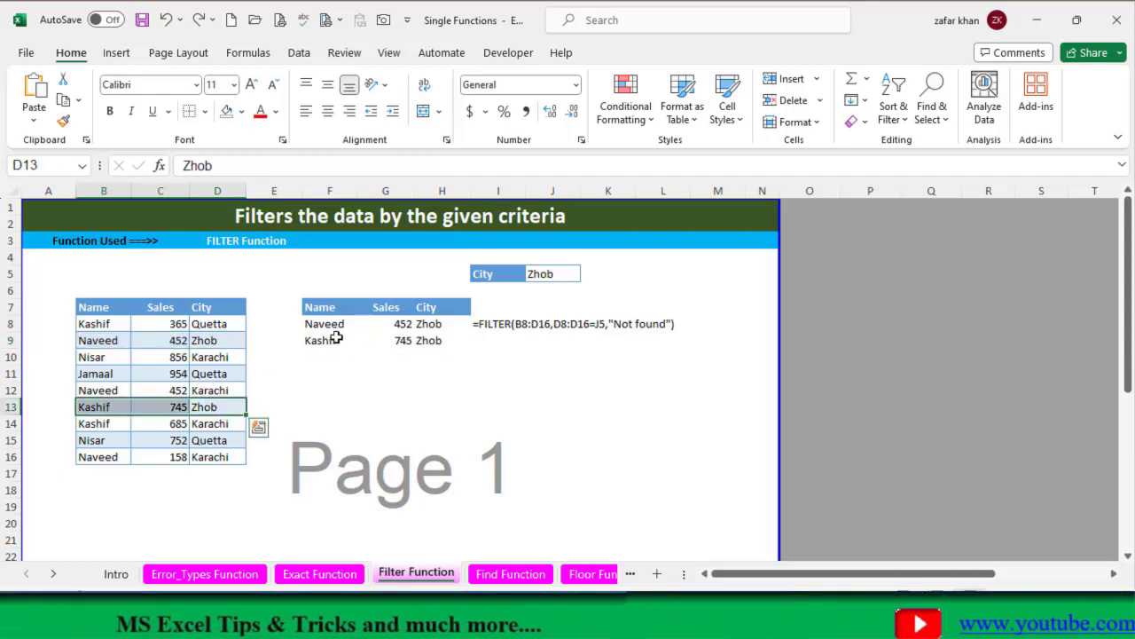
left_click(537, 278)
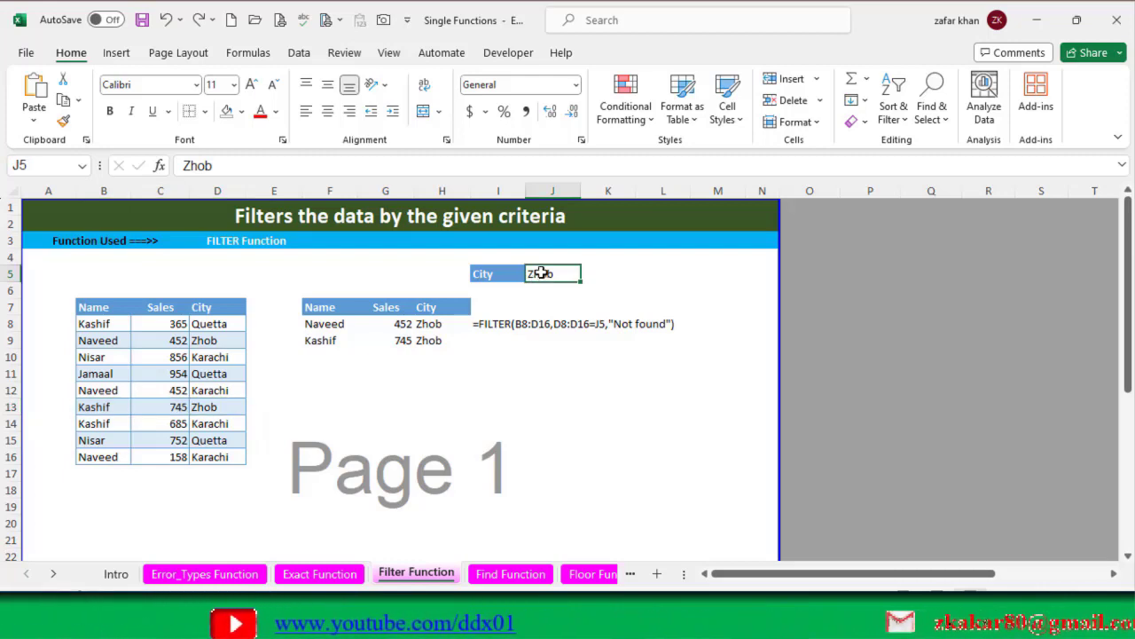
- Enter Quetta in J5 and review the three spilled rows Kashif, Jamaal and Nisar from F8
type("Quetta")
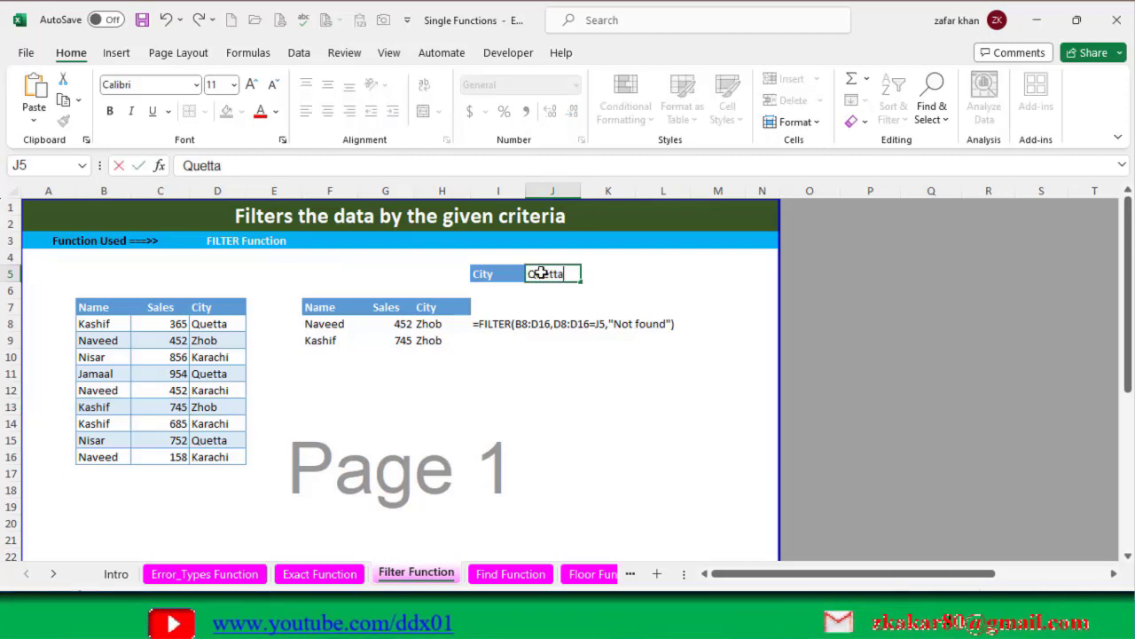
key("Return")
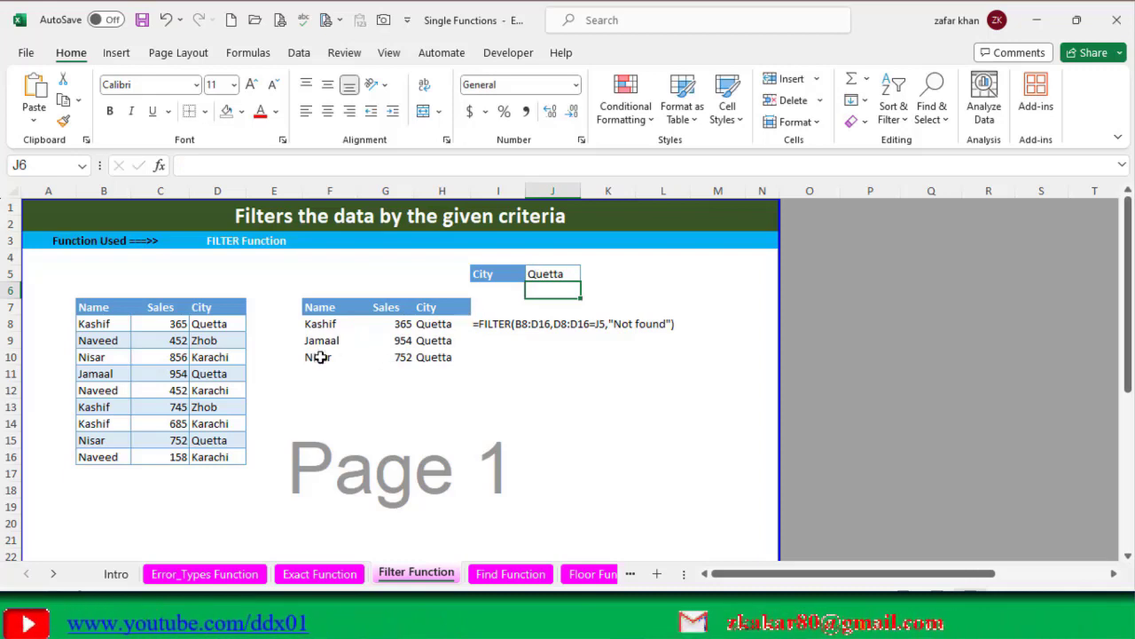
left_click(322, 326)
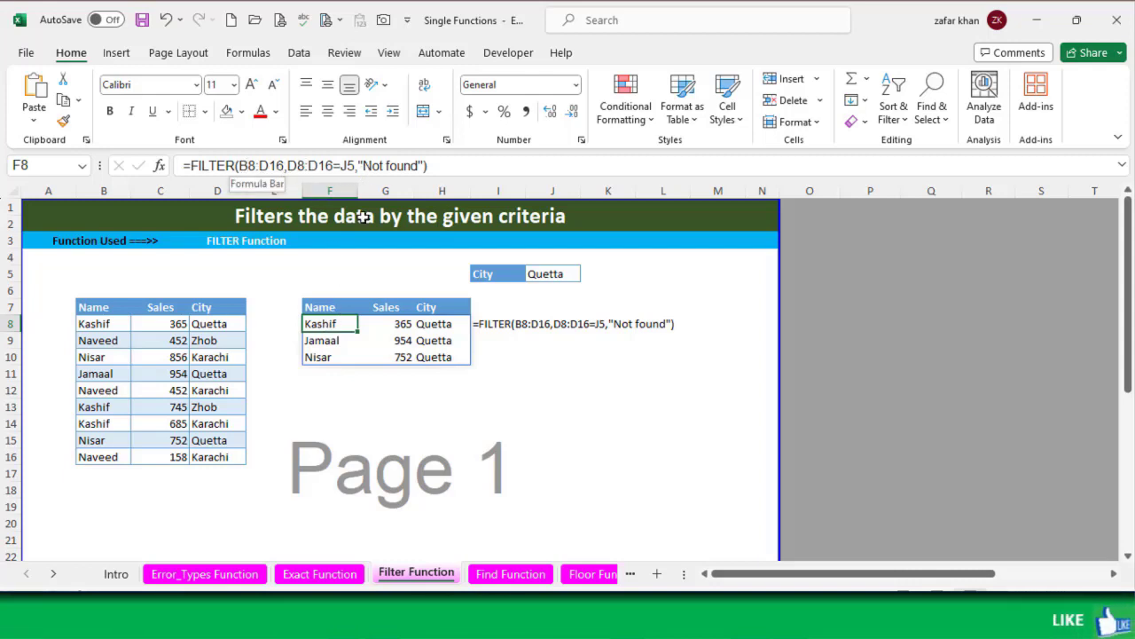
left_click(329, 345)
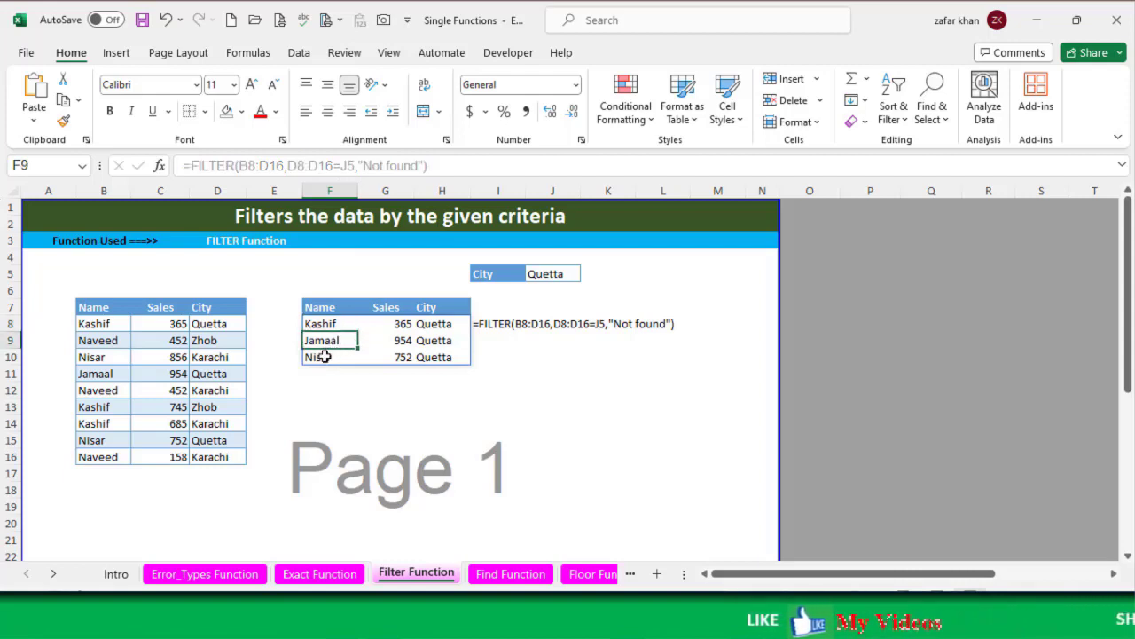
left_click(325, 355)
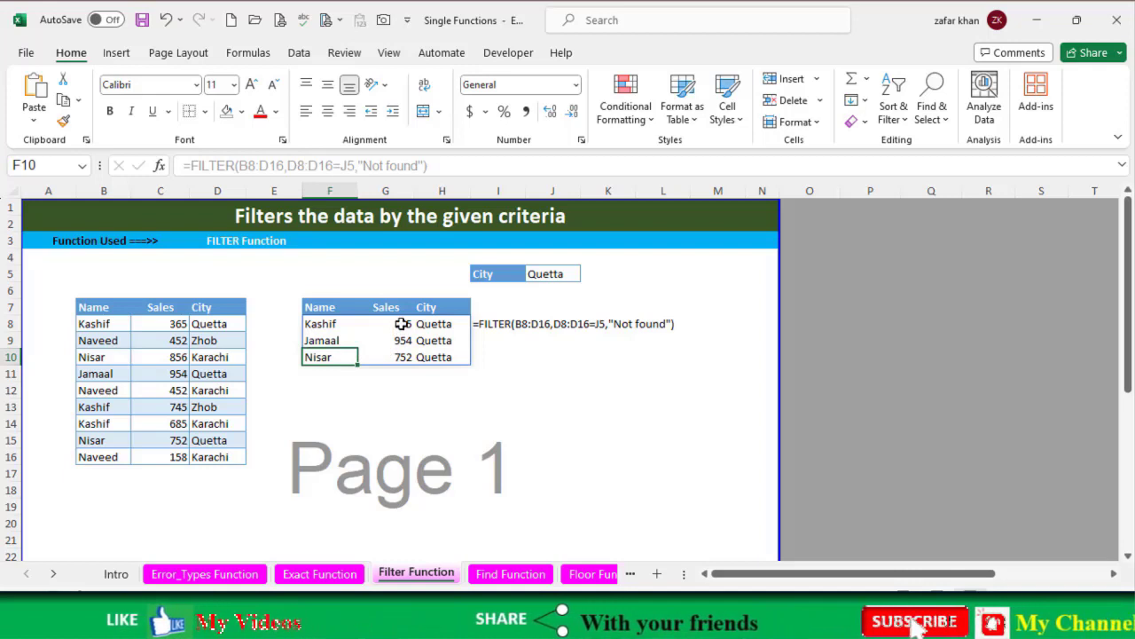
left_click_drag(401, 324, 423, 341)
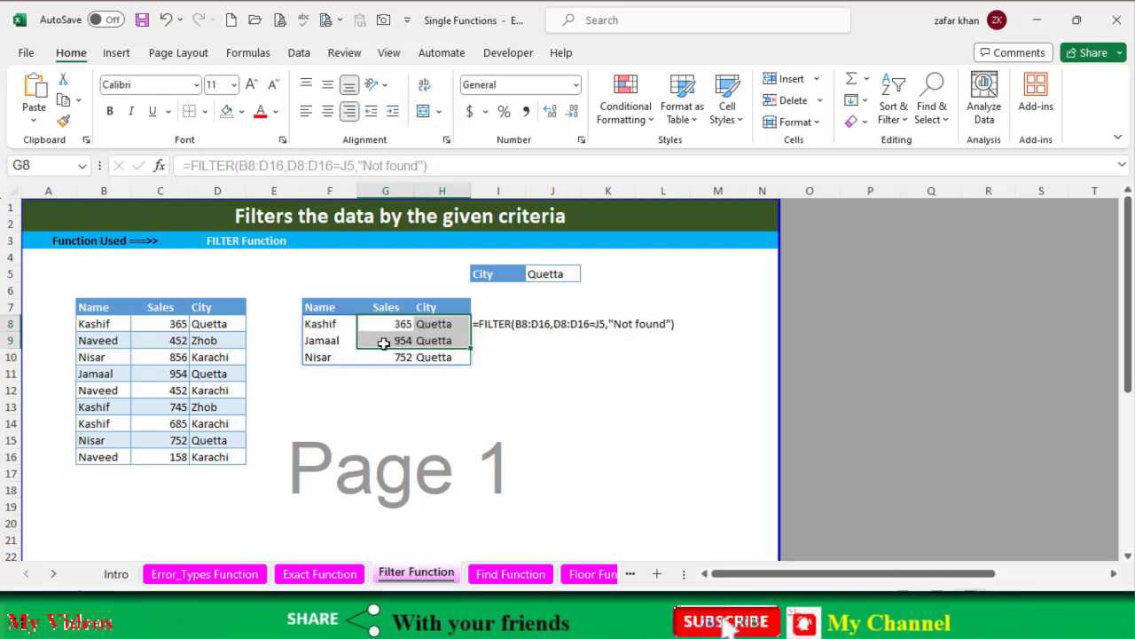
left_click(330, 326)
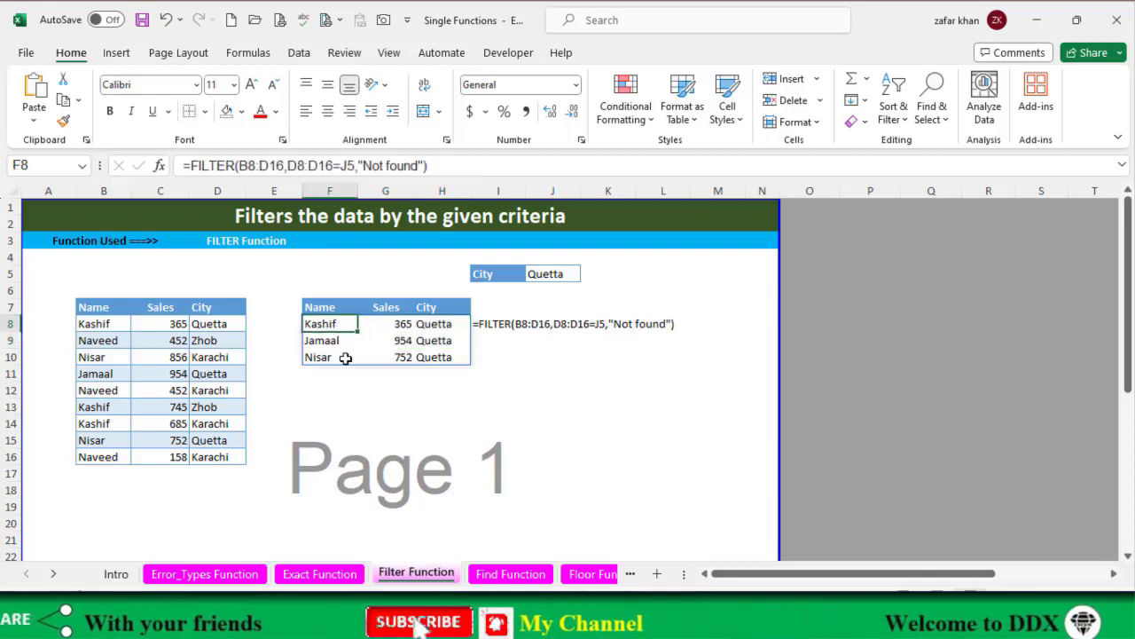
- Enter 45 in G9 to trigger #SPILL! in F8, then clear it to restore the spill
key("Delete")
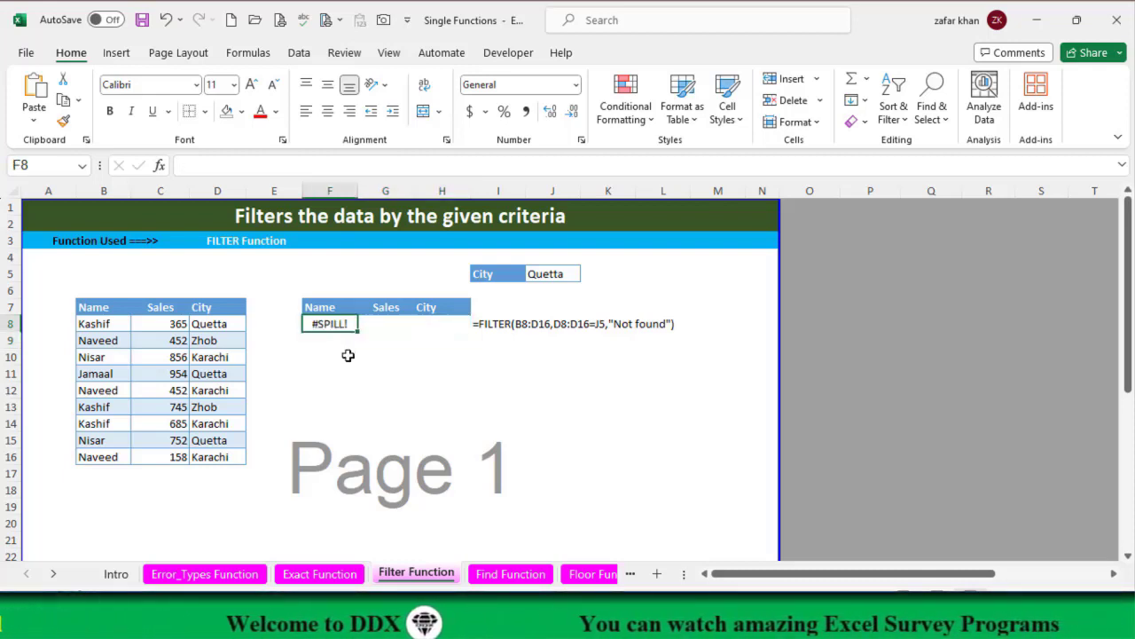
key("ctrl+z")
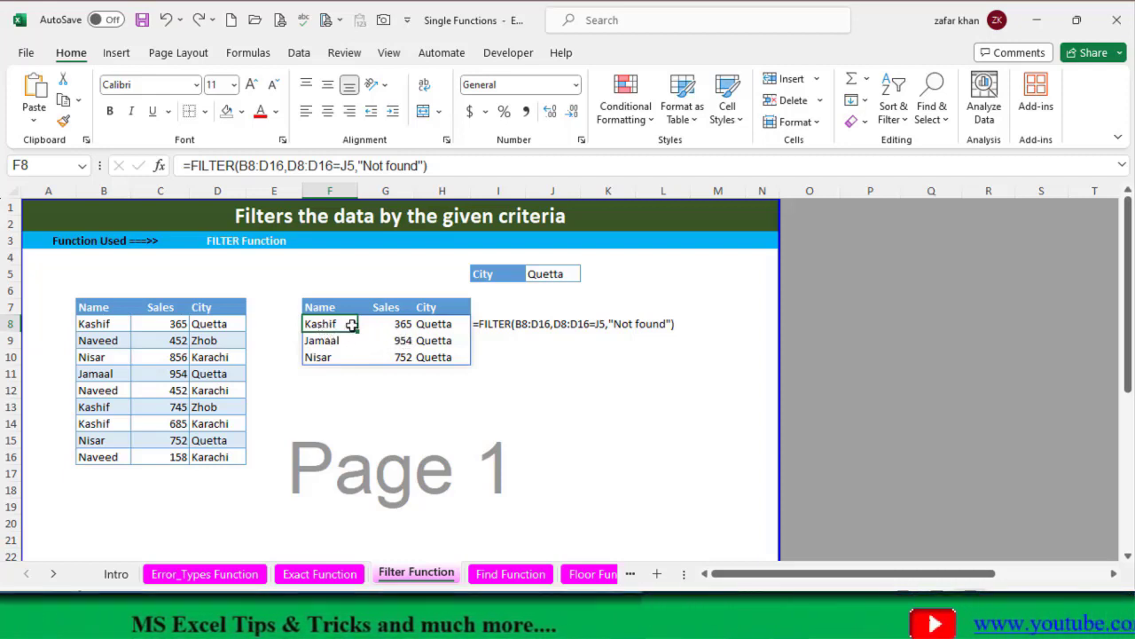
left_click(402, 340)
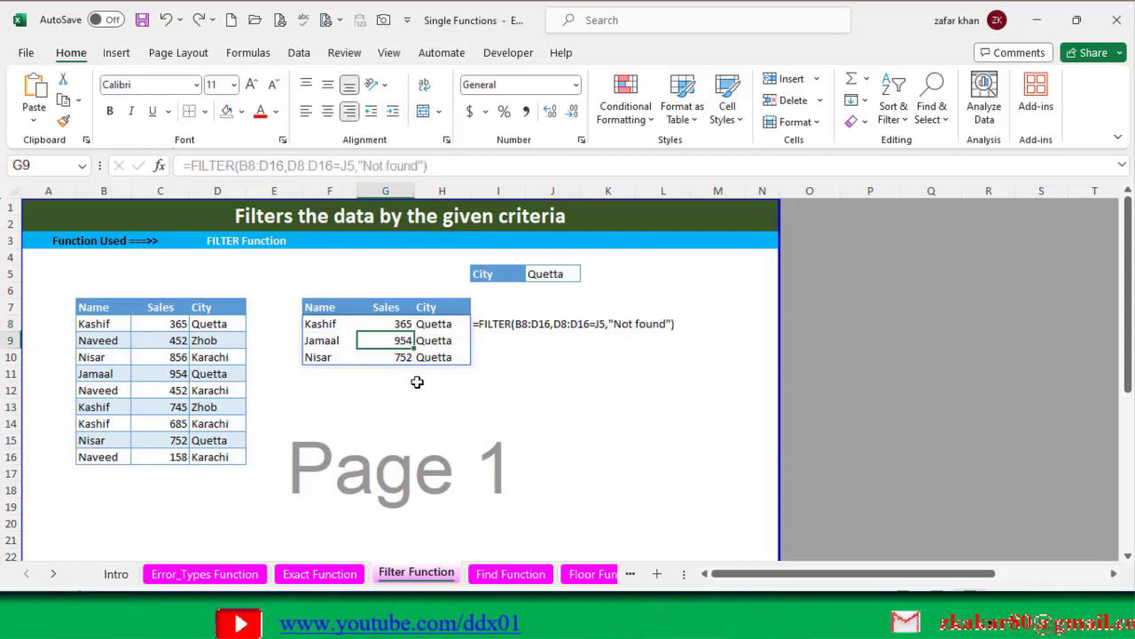
type("45")
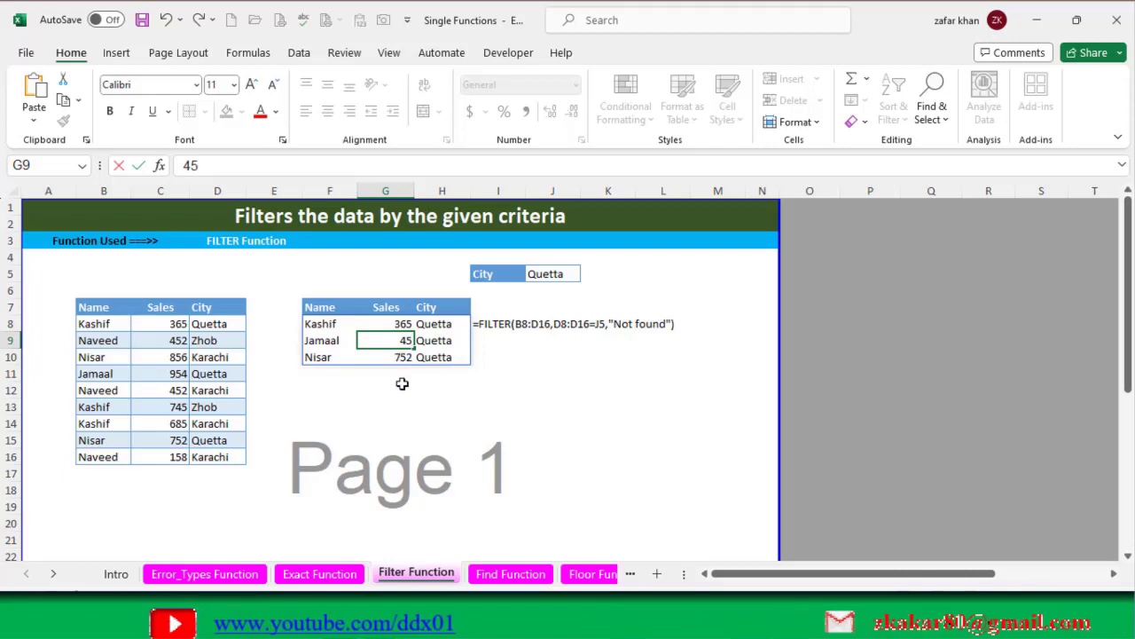
key("Return")
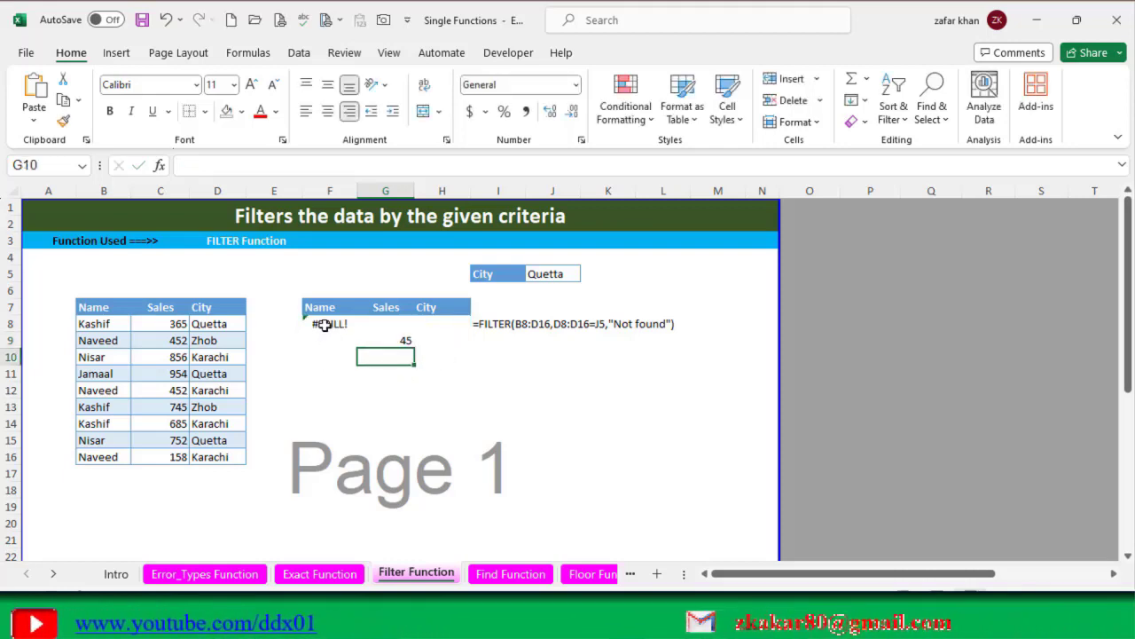
left_click(321, 326)
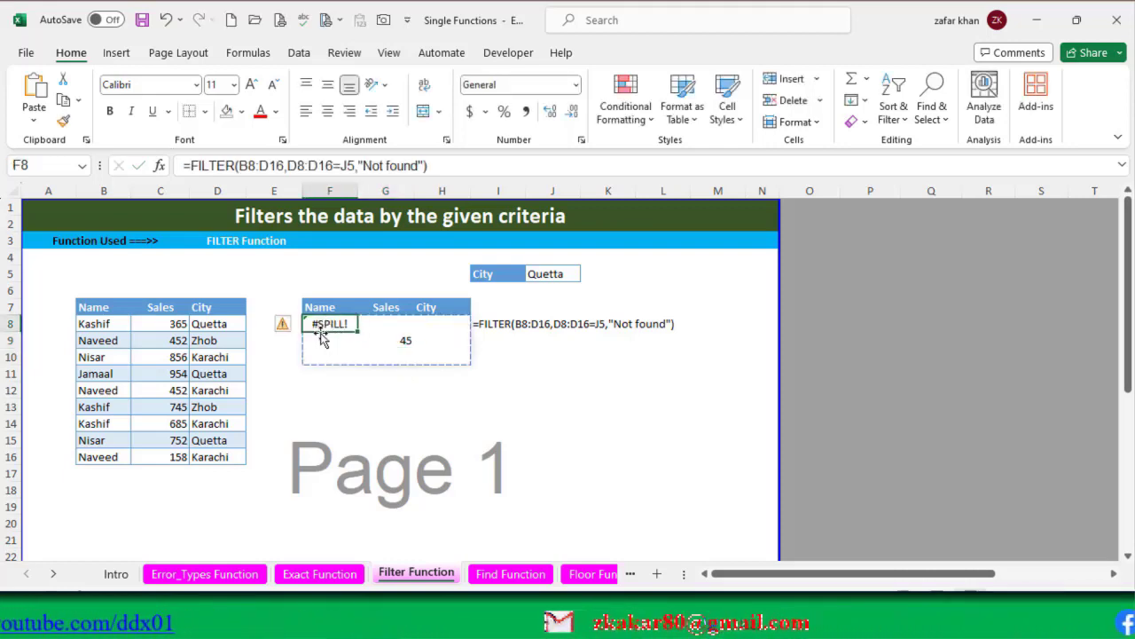
left_click(405, 342)
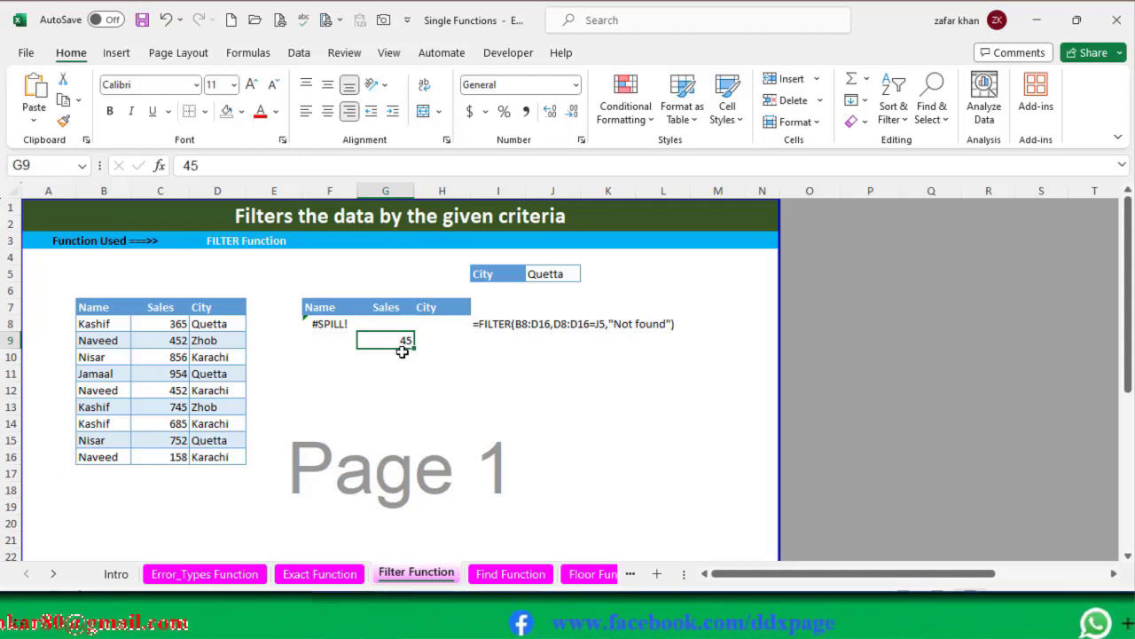
key("Delete")
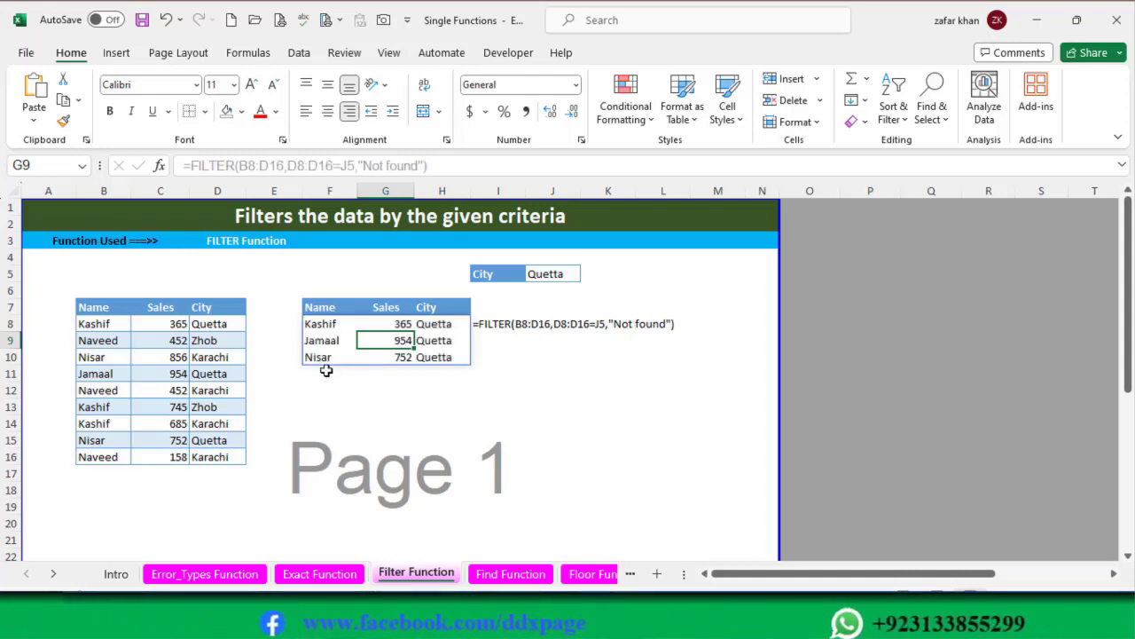
- Enter Zhob into H10 to cause #SPILL!, then undo it so the results spill again
left_click(332, 373)
left_click(428, 406)
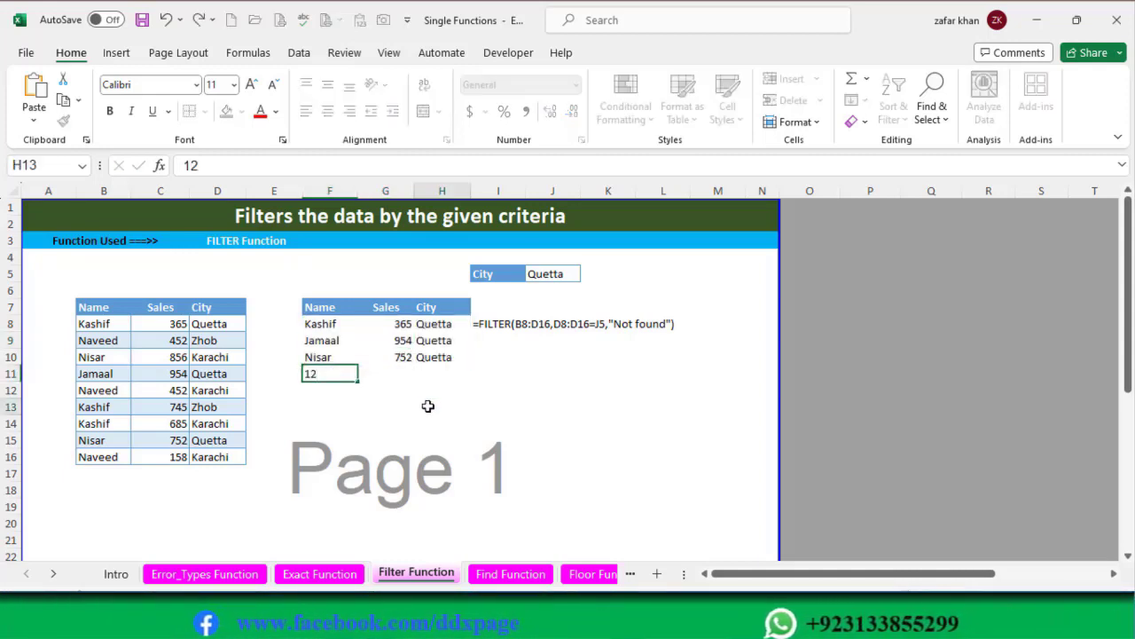
left_click(345, 376)
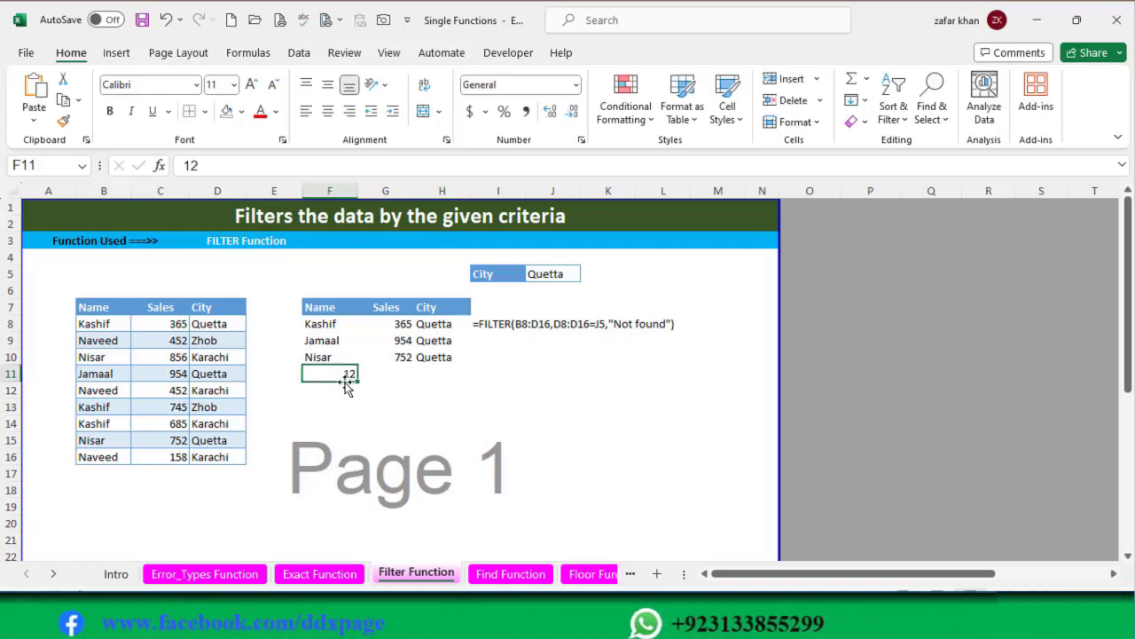
left_click(430, 361)
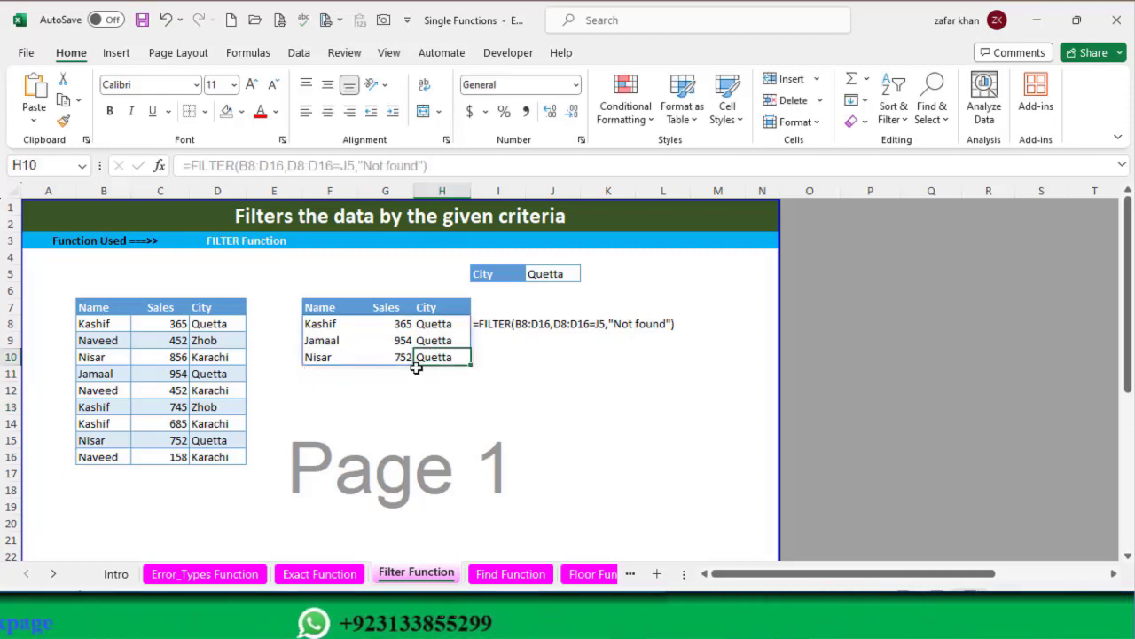
type("Zhob")
key("Return")
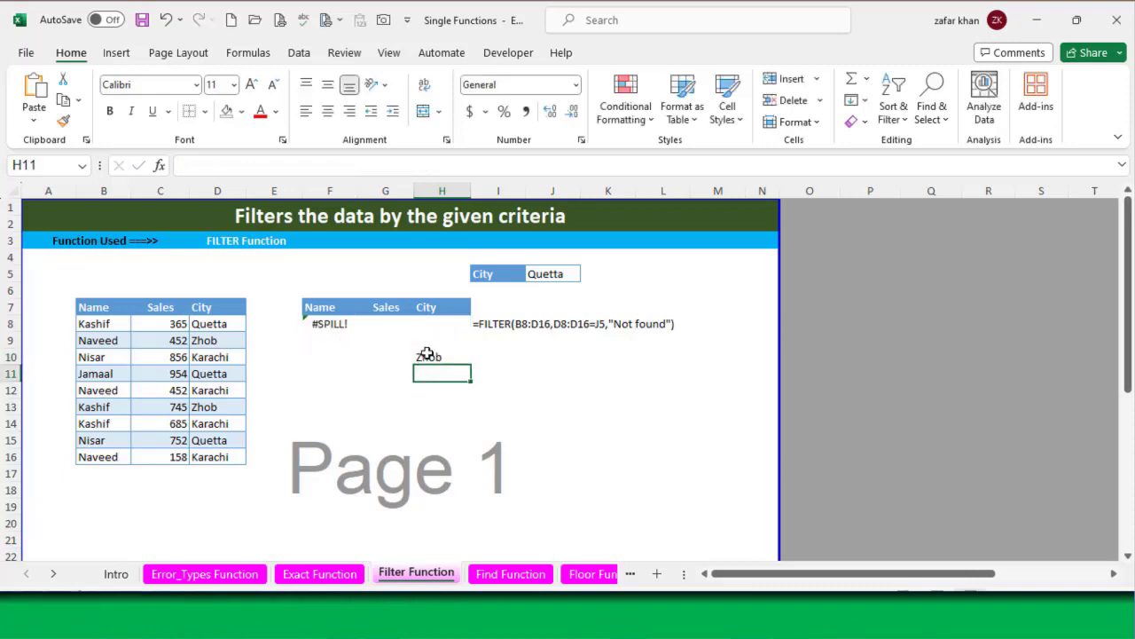
key("ctrl+z")
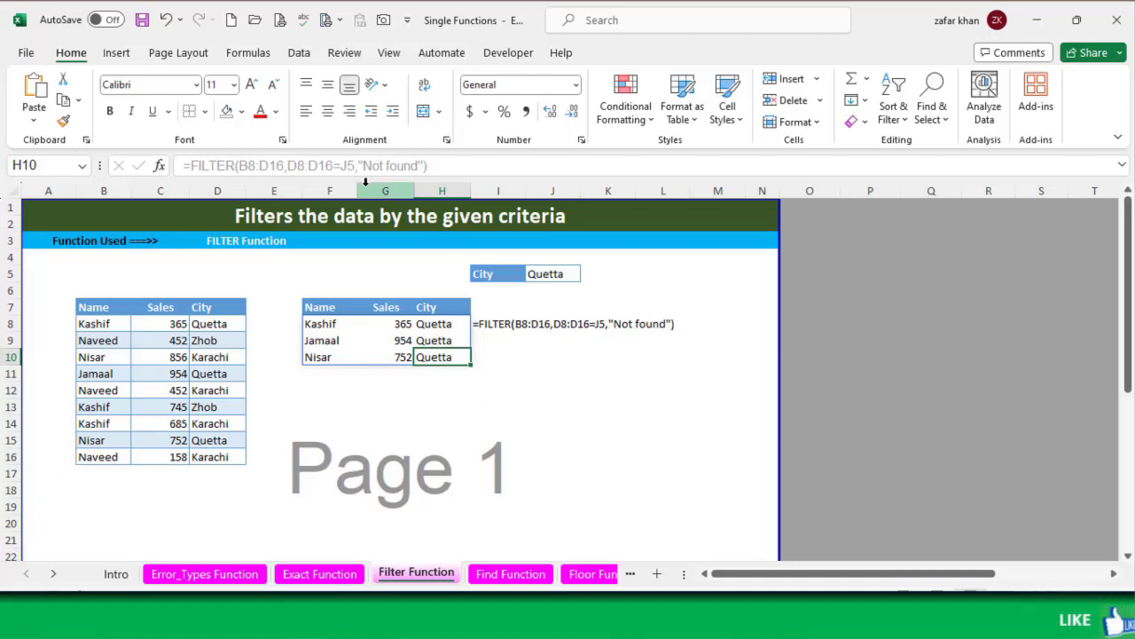
left_click(325, 325)
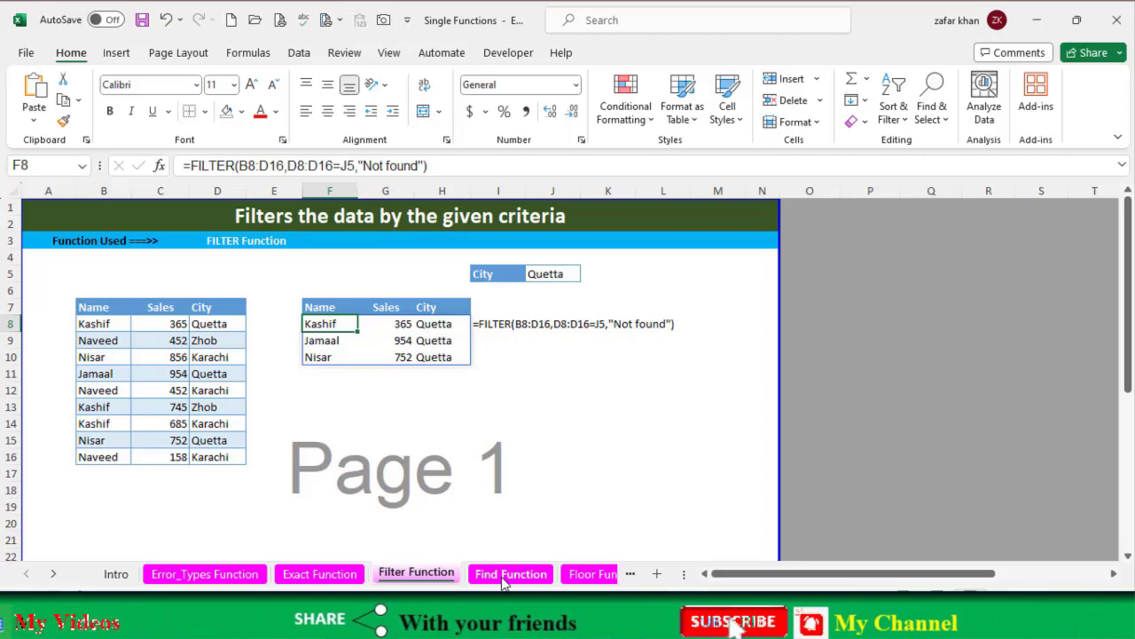
- On the Find Function sheet, inspect =FIND(D8,E8) in G8 for O in Orange, then G9's Apple result
left_click(504, 577)
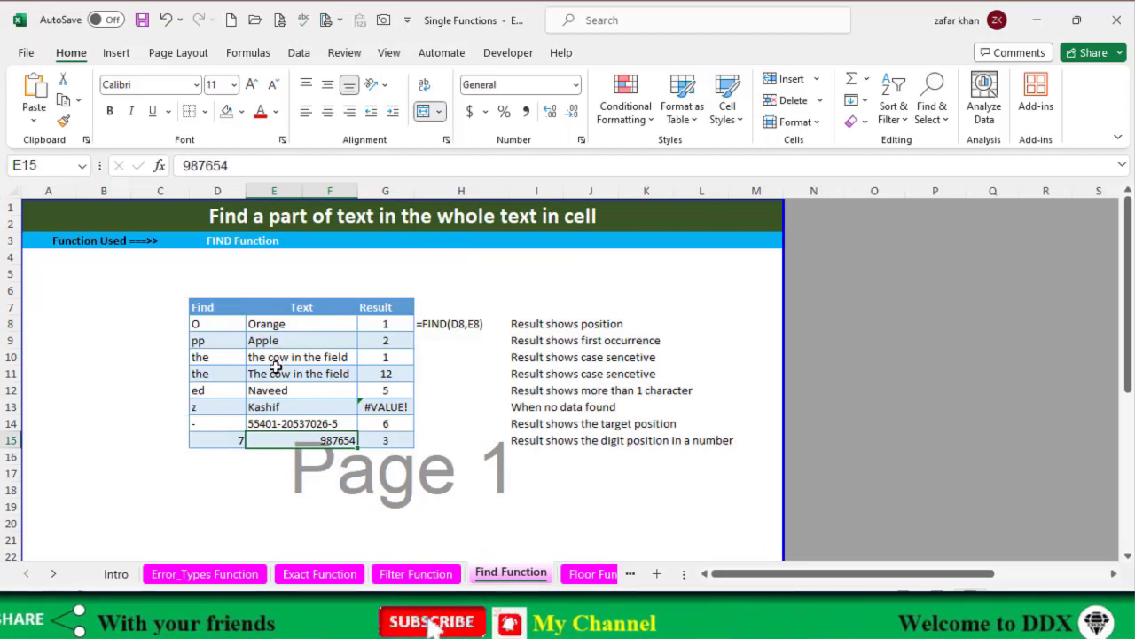
left_click(390, 324)
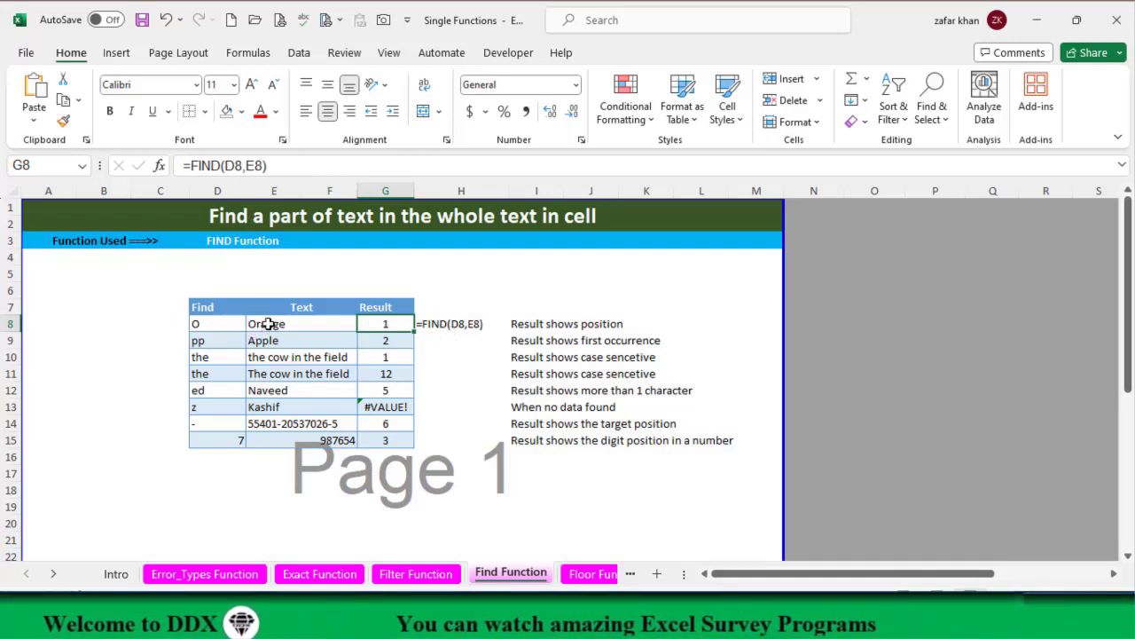
left_click(219, 326)
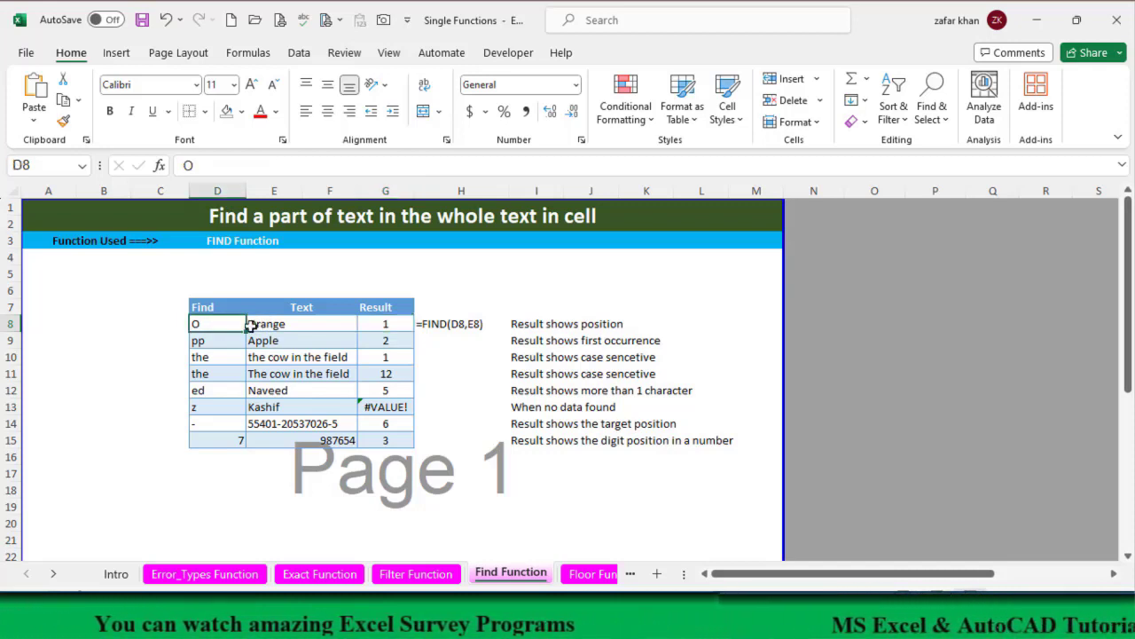
left_click(272, 323)
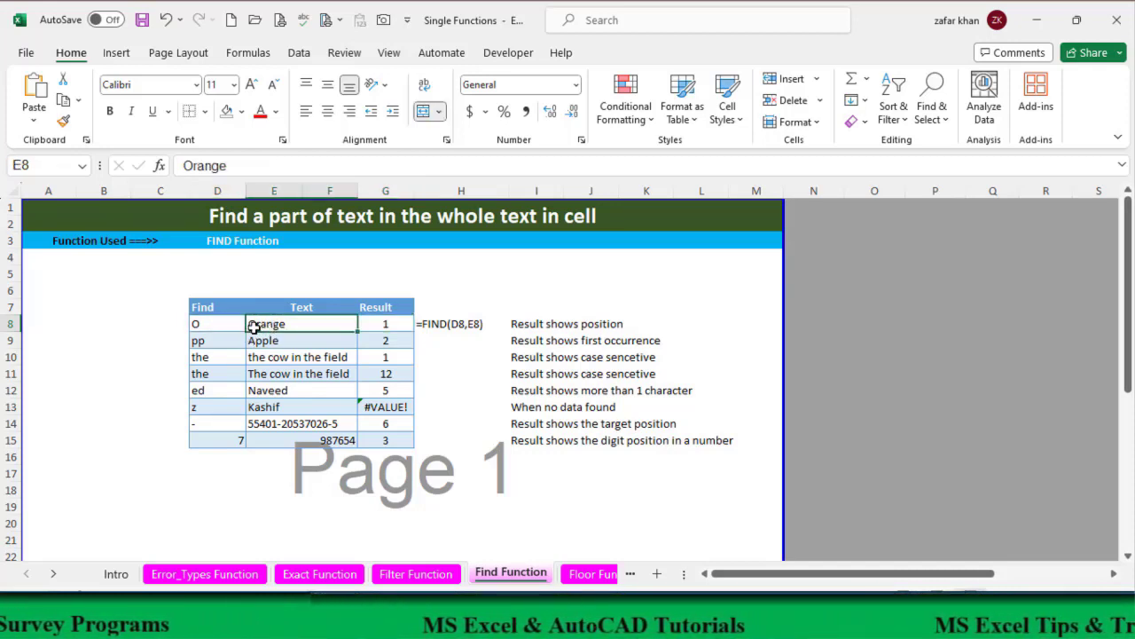
left_click(388, 324)
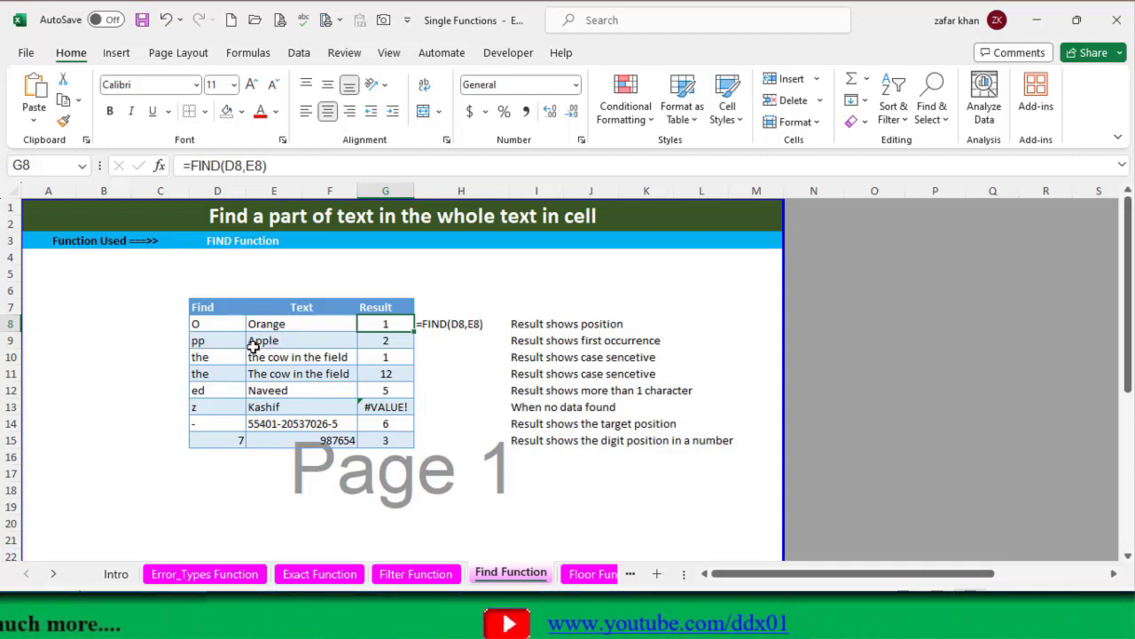
left_click(370, 345)
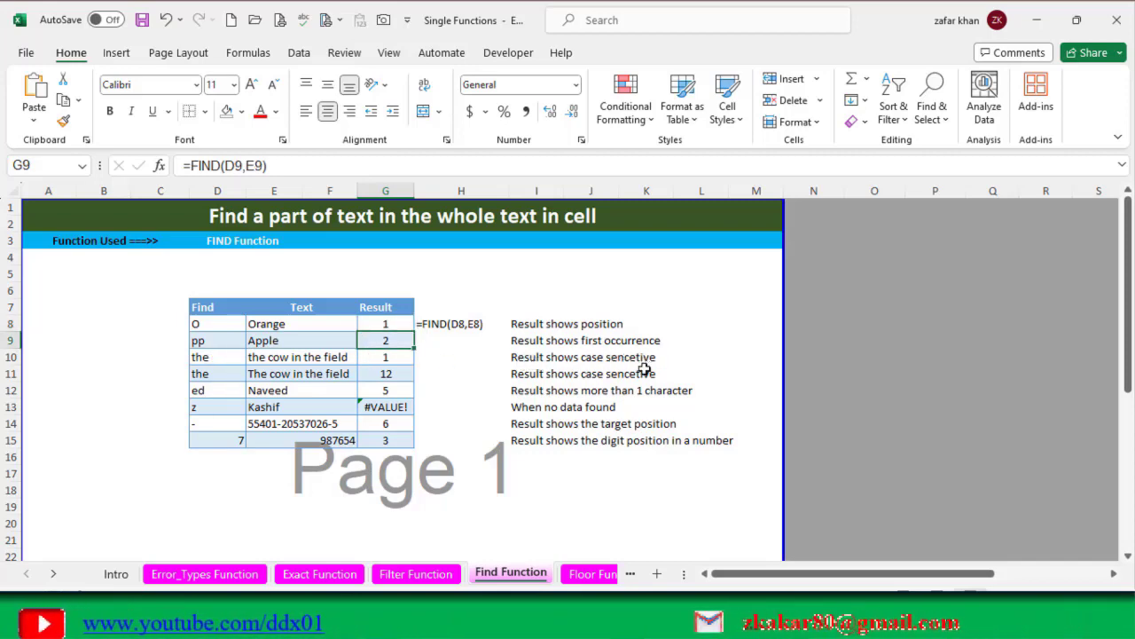
left_click(380, 358)
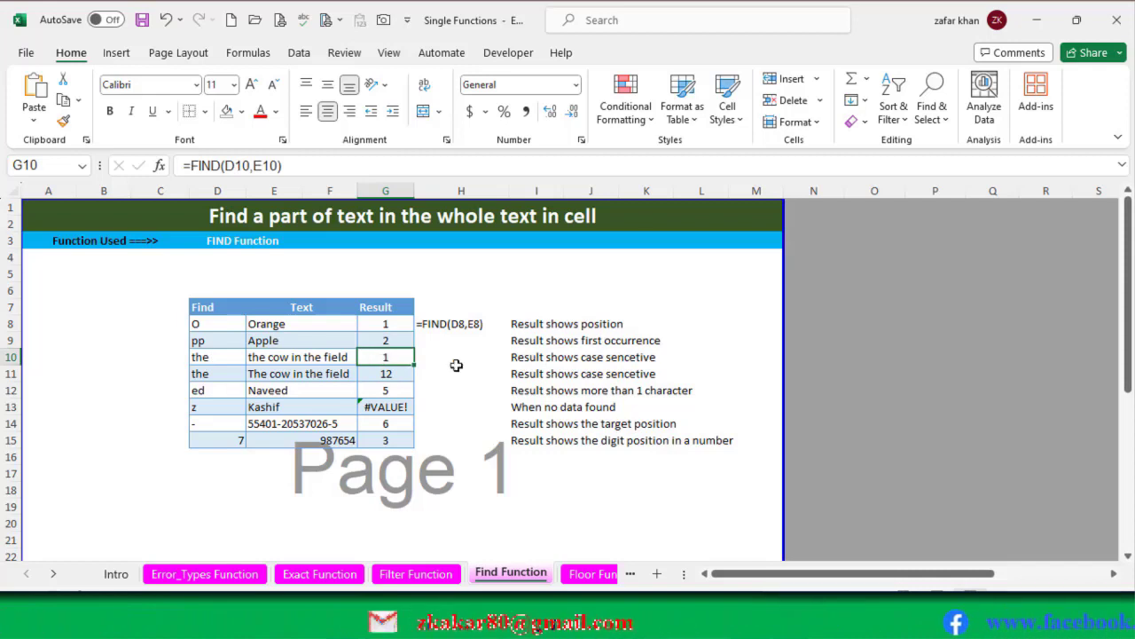
left_click_drag(385, 363, 385, 374)
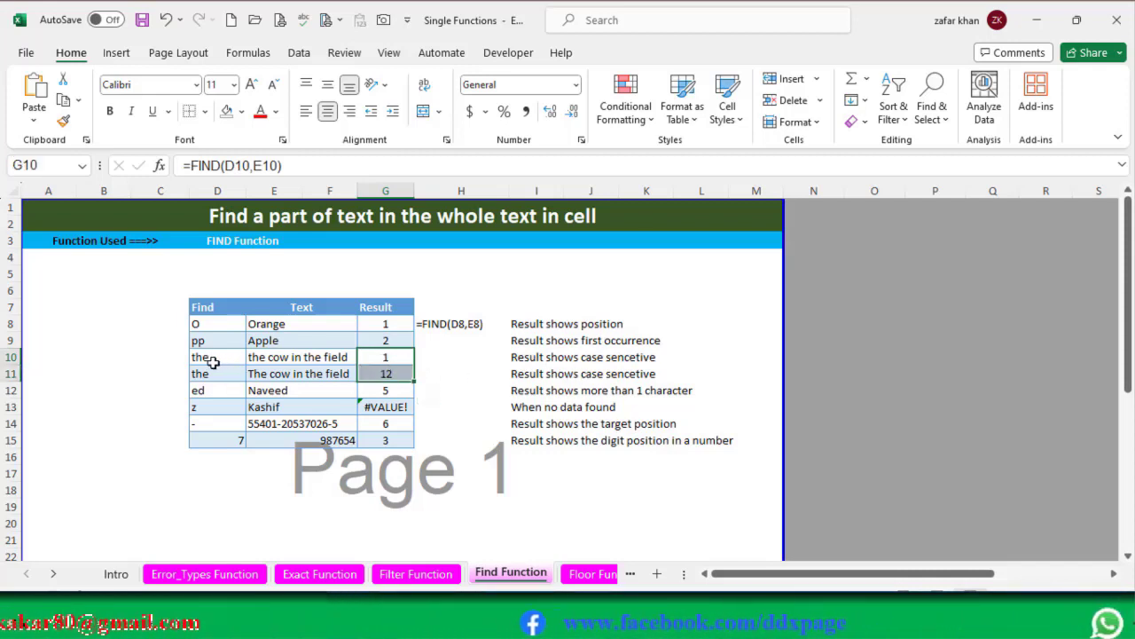
left_click_drag(203, 358, 205, 373)
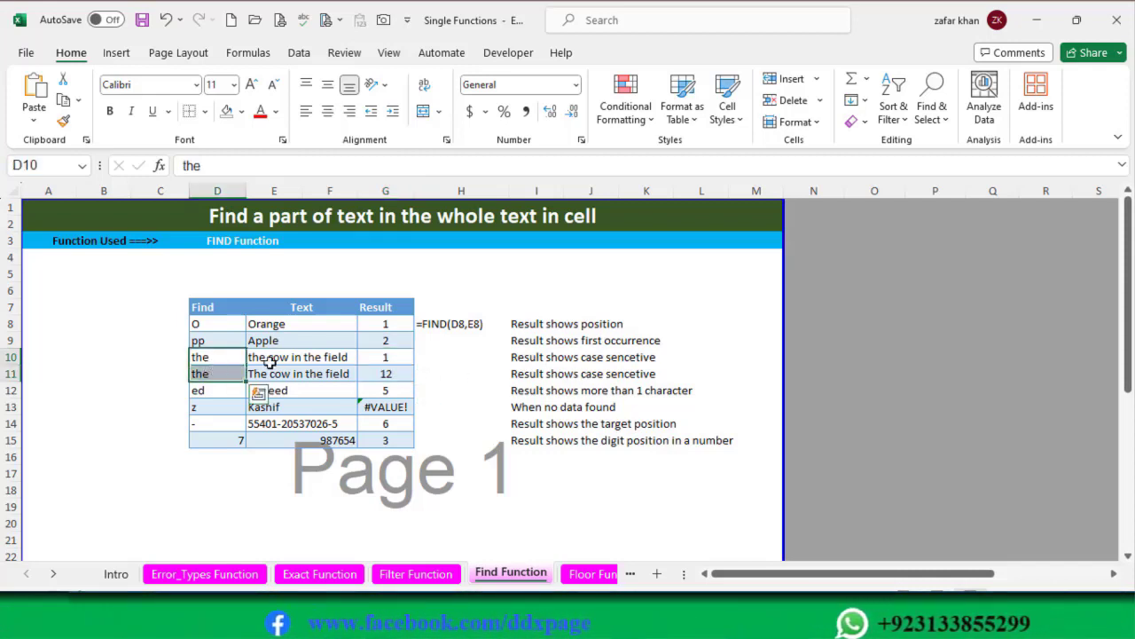
left_click(312, 358)
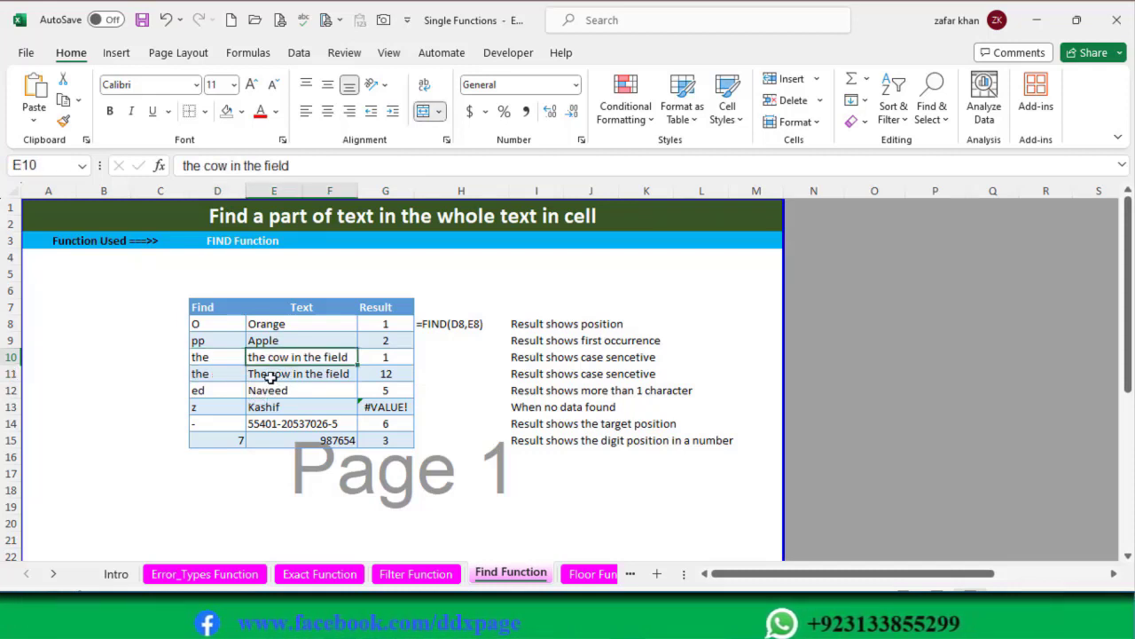
left_click(301, 375)
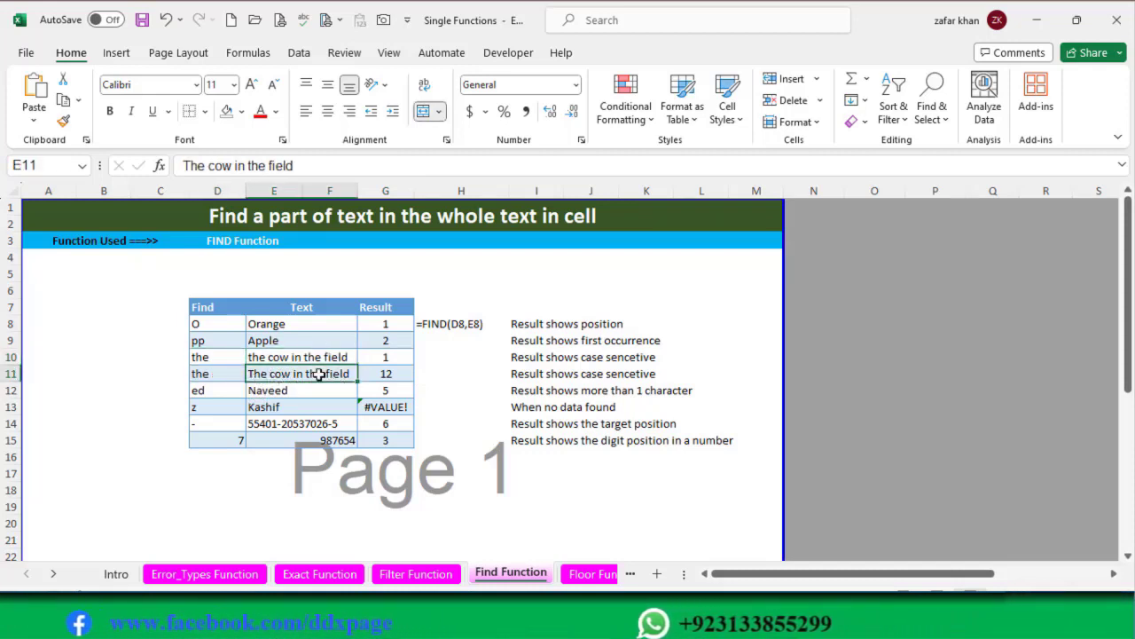
left_click(385, 357)
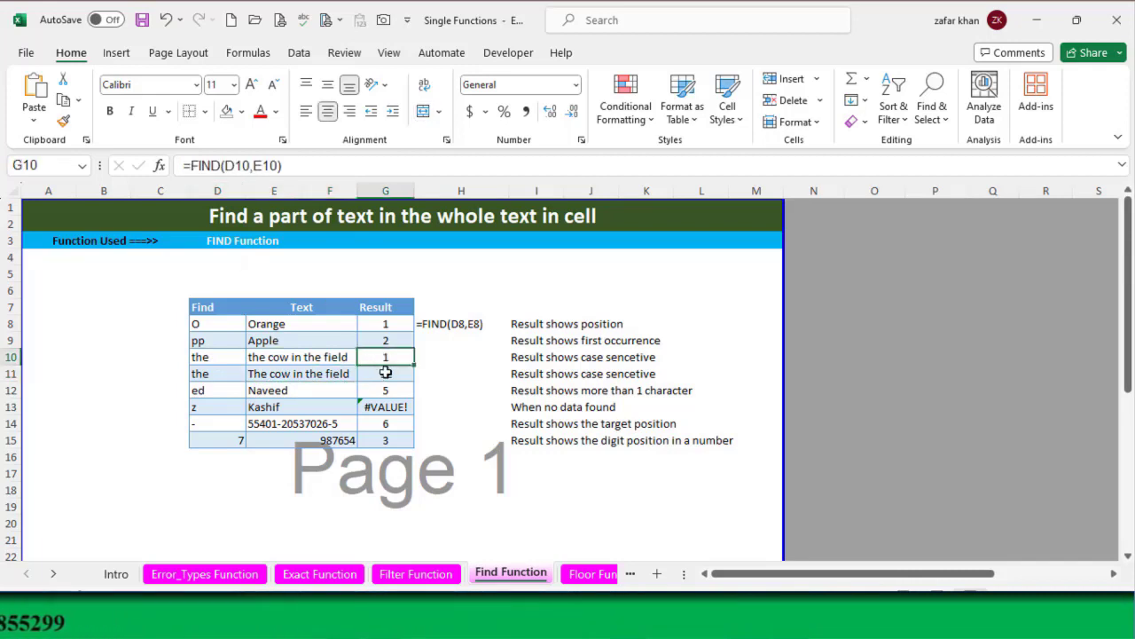
left_click(385, 374)
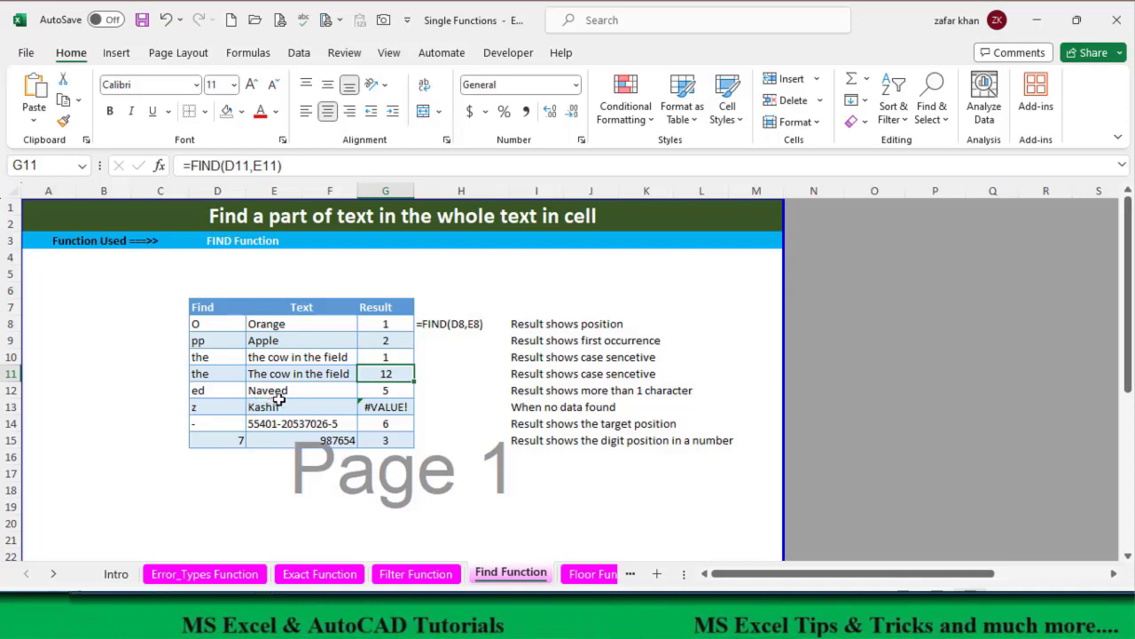
left_click(389, 392)
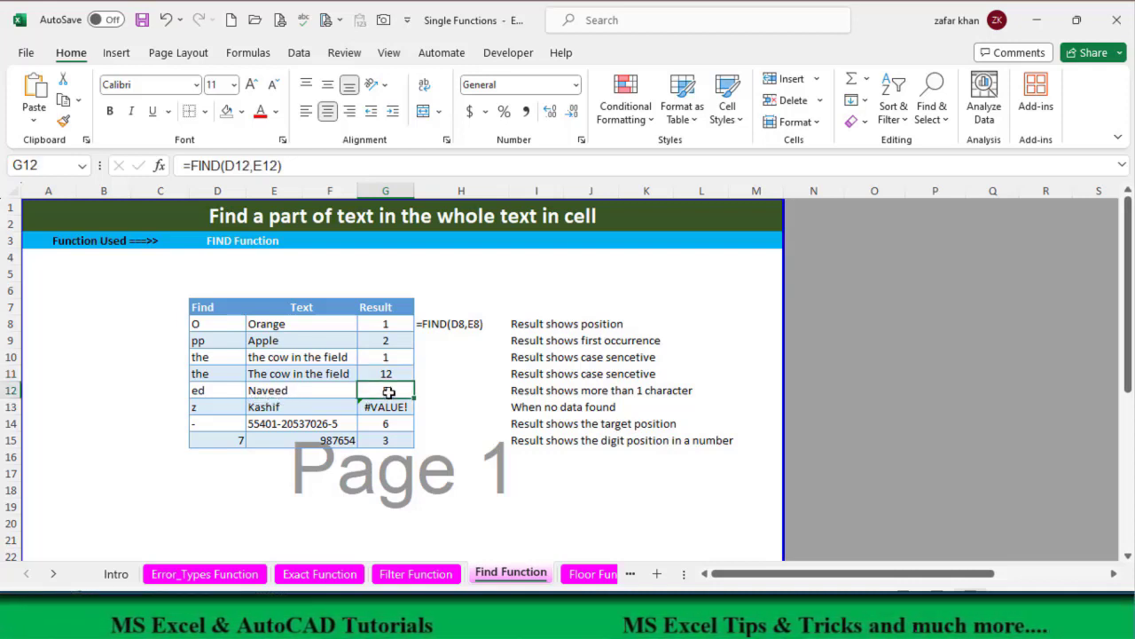
left_click(217, 409)
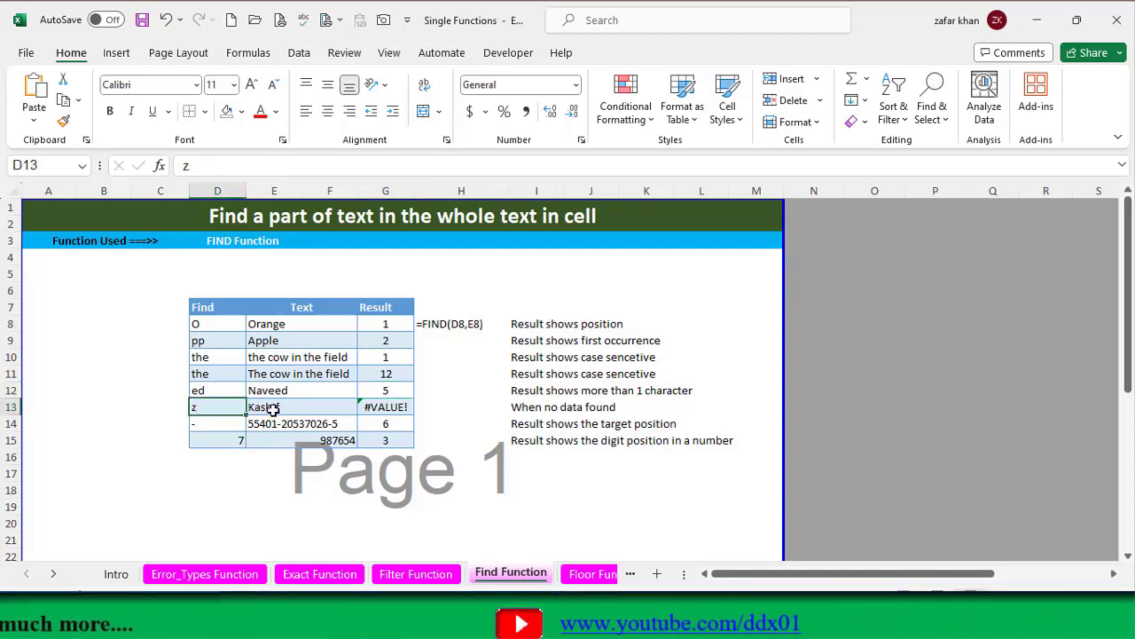
left_click(383, 408)
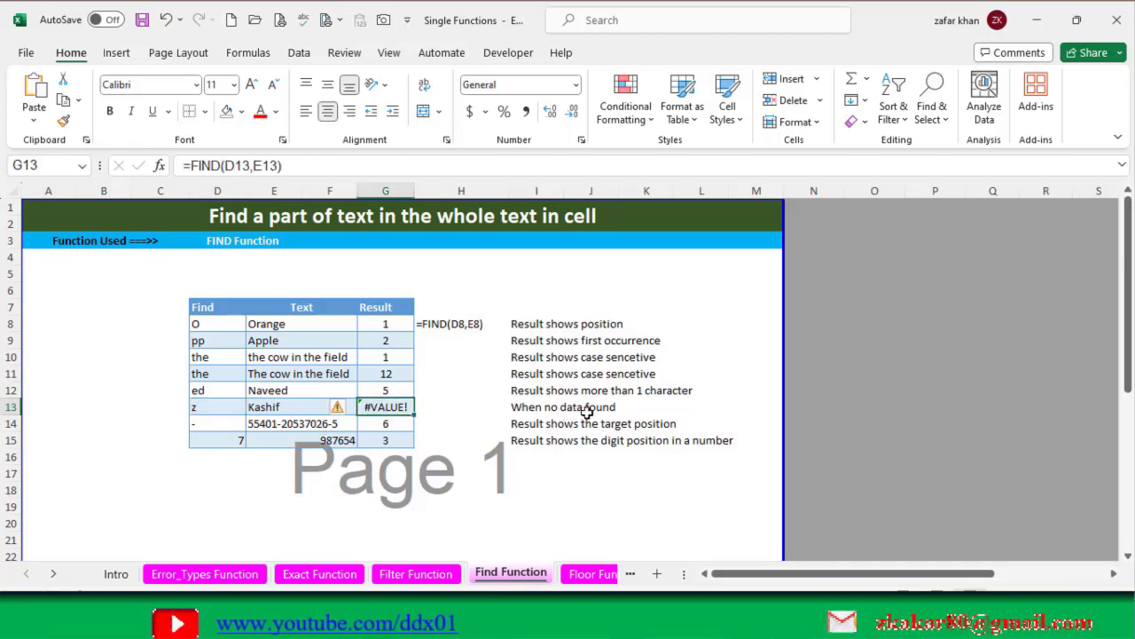
left_click(213, 424)
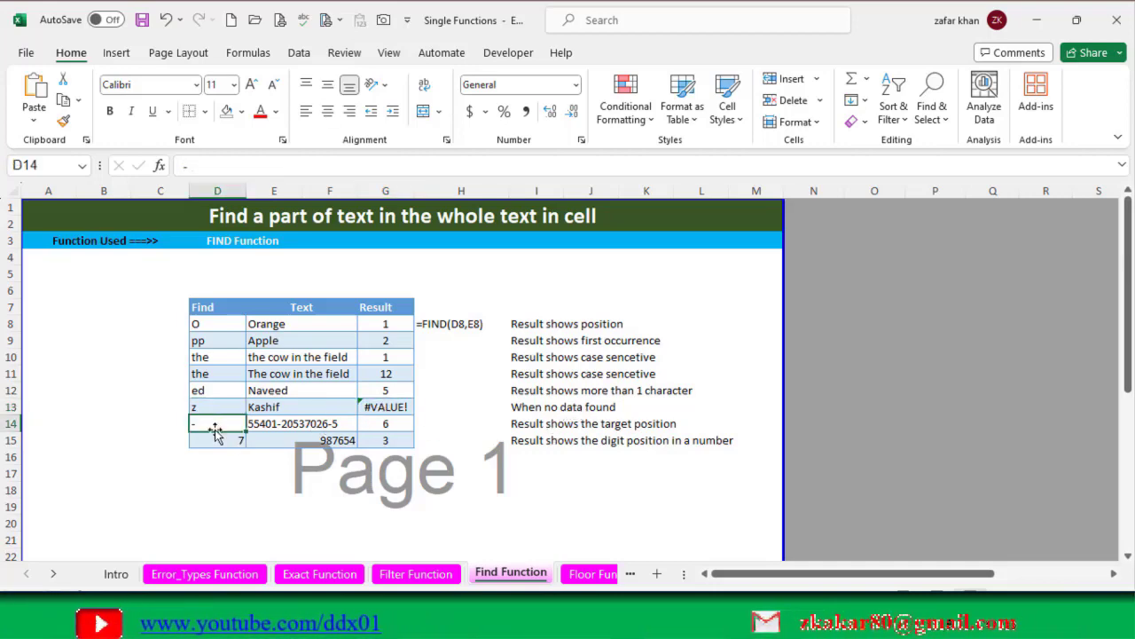
left_click(262, 429)
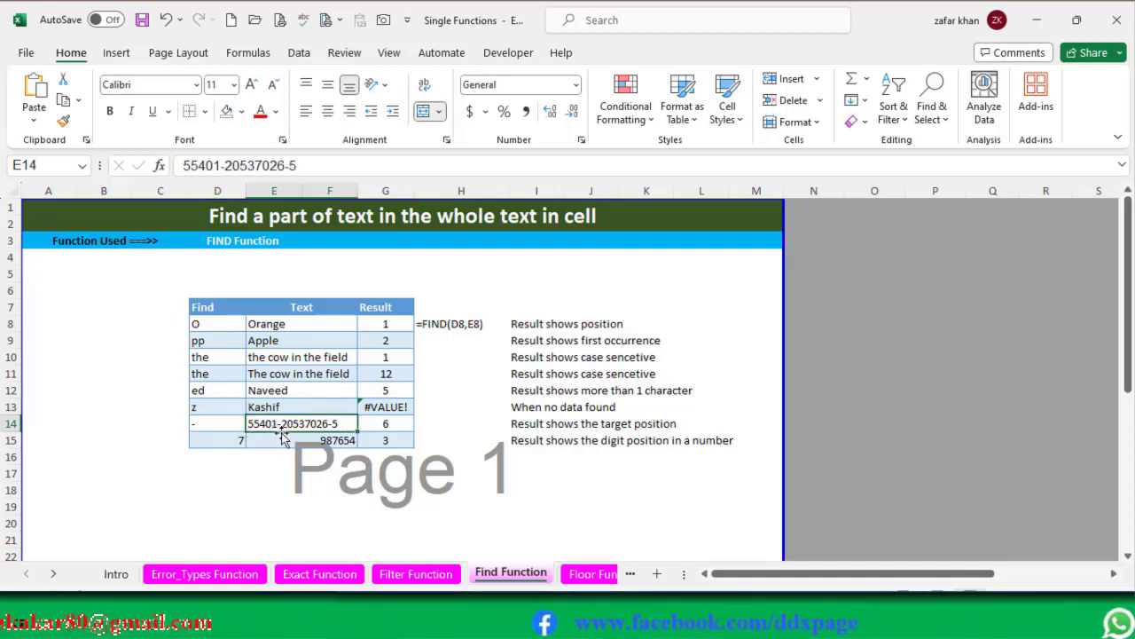
left_click(388, 426)
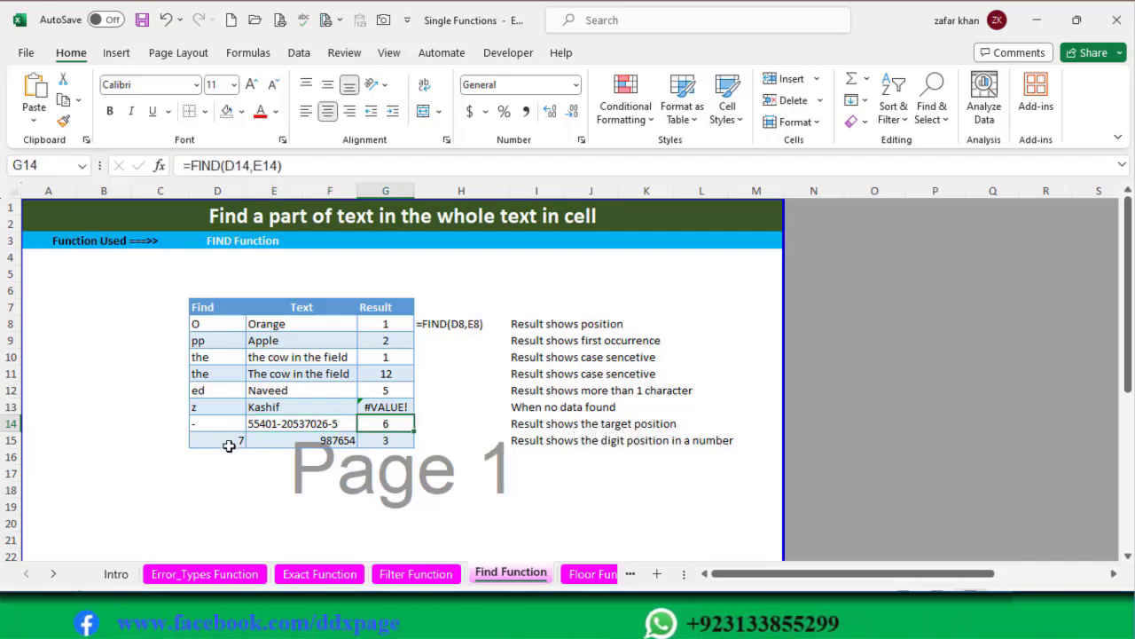
left_click(231, 441)
left_click(301, 441)
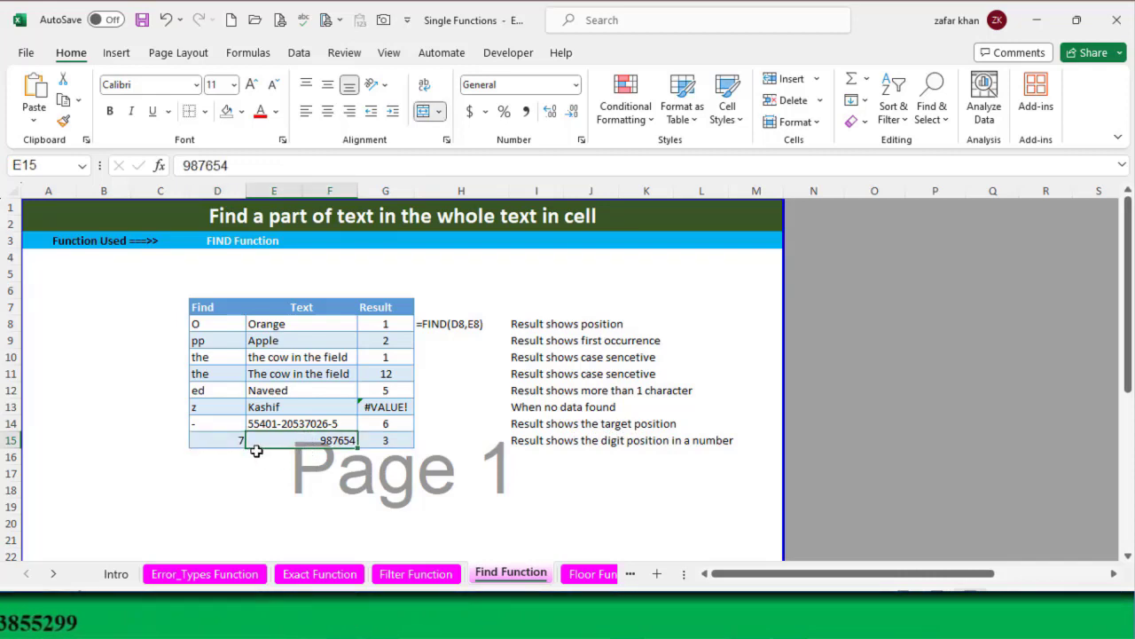
left_click(388, 444)
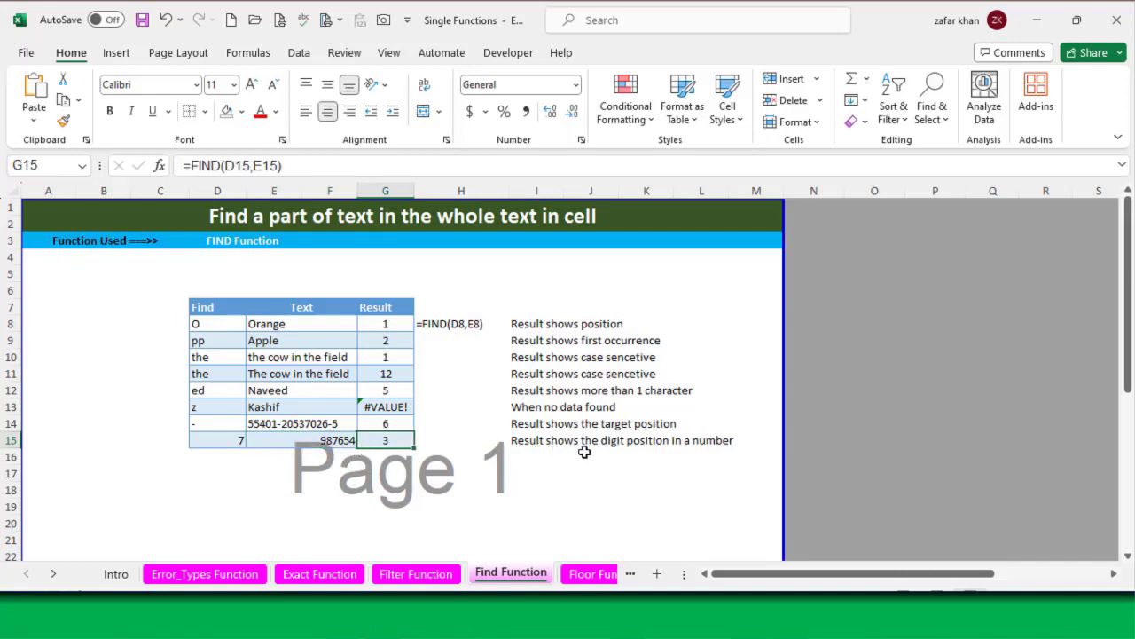